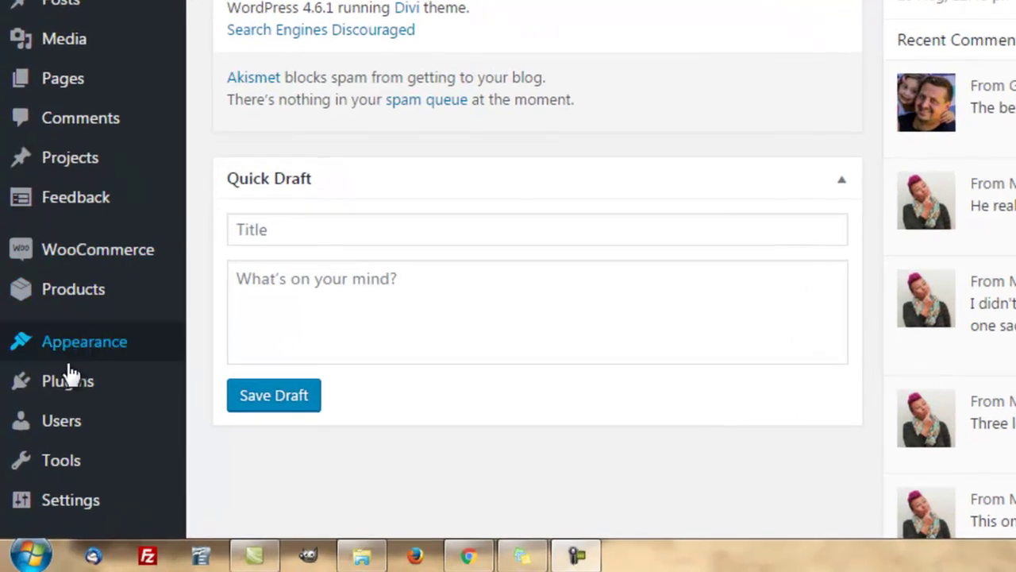
- Open the page for adding new plugins and search the plugin directory for "wordfence"
mouse_move(68, 381)
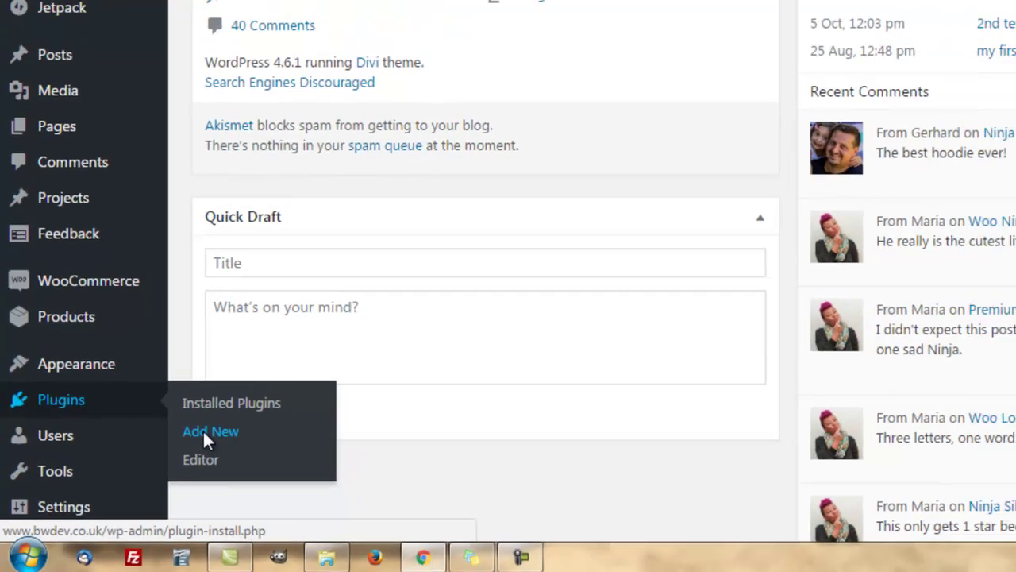
click(230, 417)
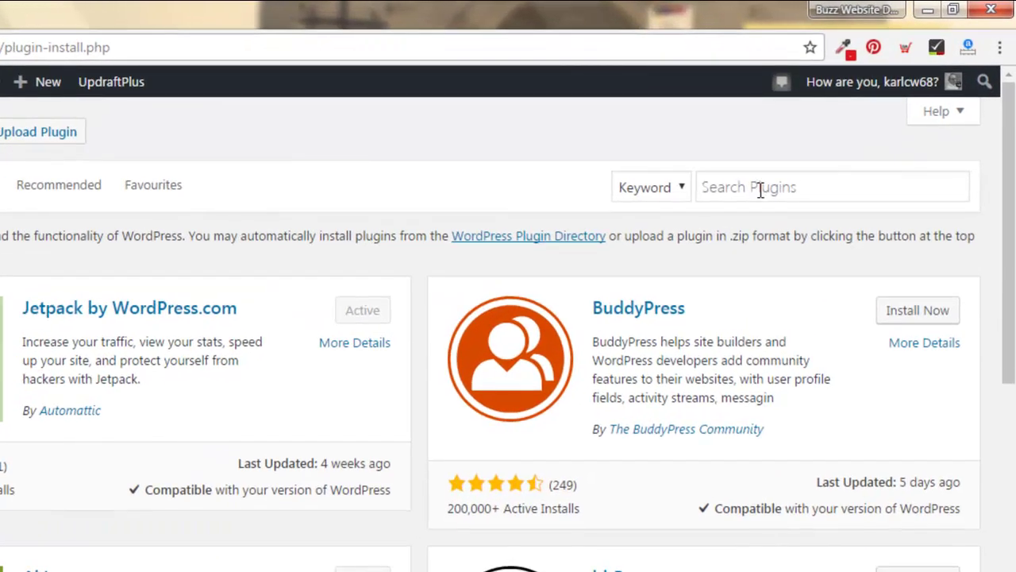
click(760, 189)
text(wordfence)
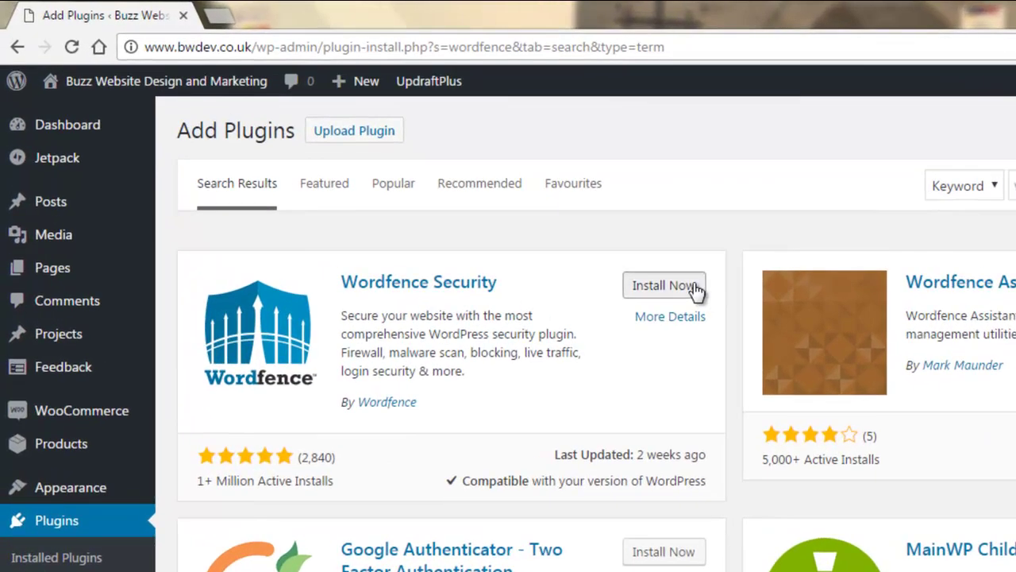
- Install and activate the Wordfence Security plugin, and close its welcome popup without entering an alert email
click(695, 290)
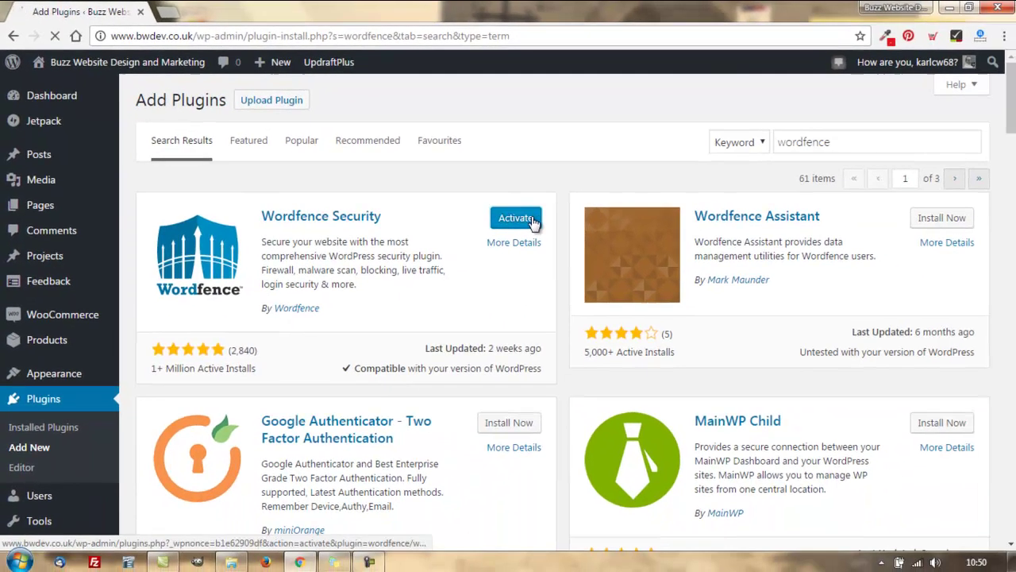
click(675, 286)
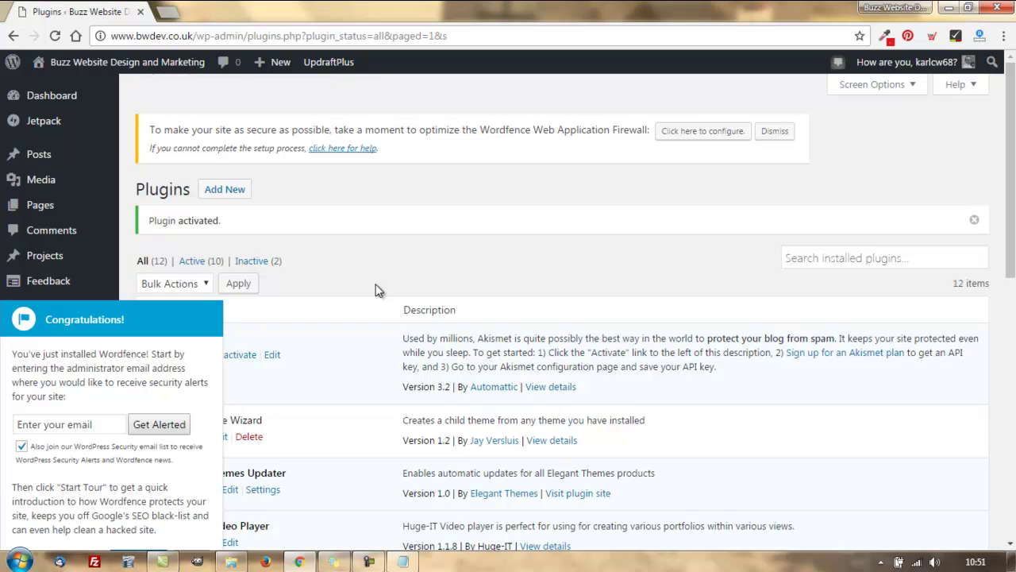
scroll(375, 284, down, 4)
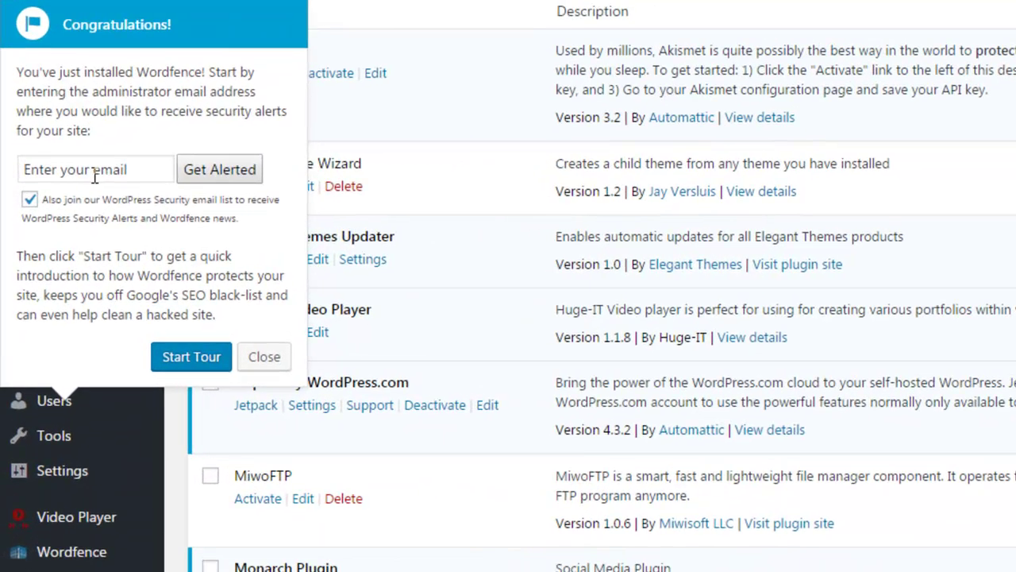
click(95, 167)
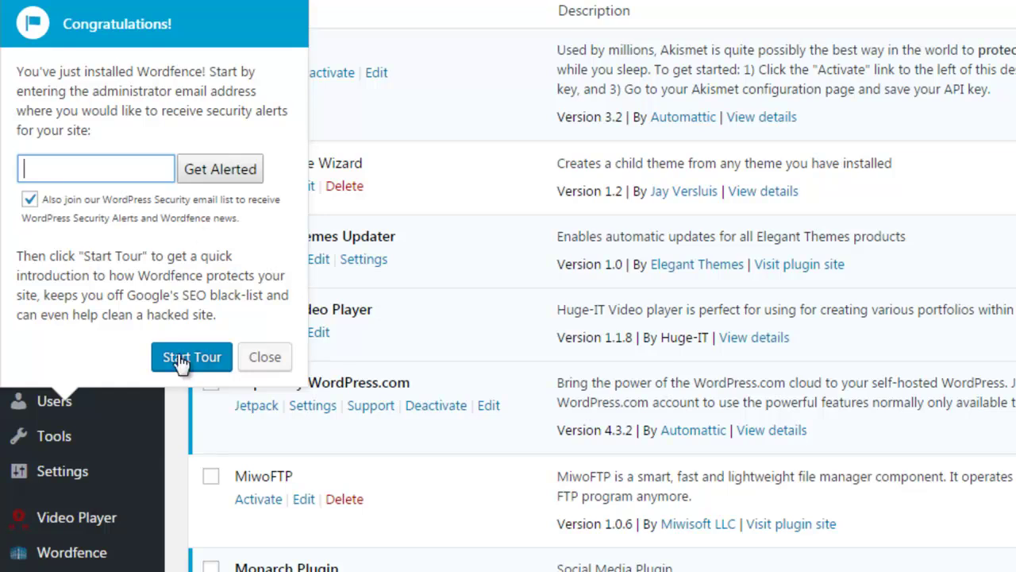
click(263, 358)
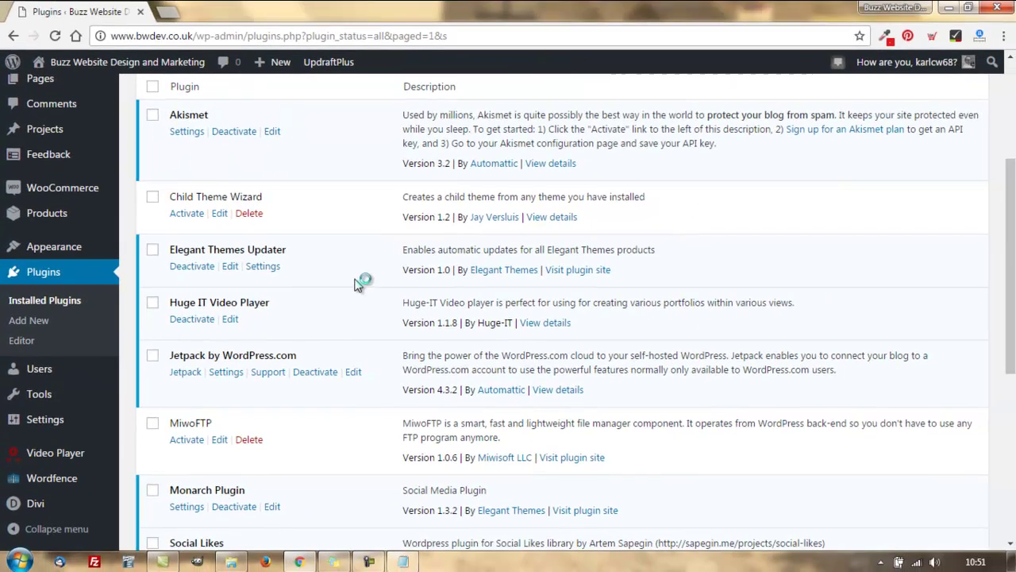
- Start configuring the Wordfence Web Application Firewall, ending its tour and continuing with the recommended Apache + suPHP server configuration
scroll(404, 326, up, 3)
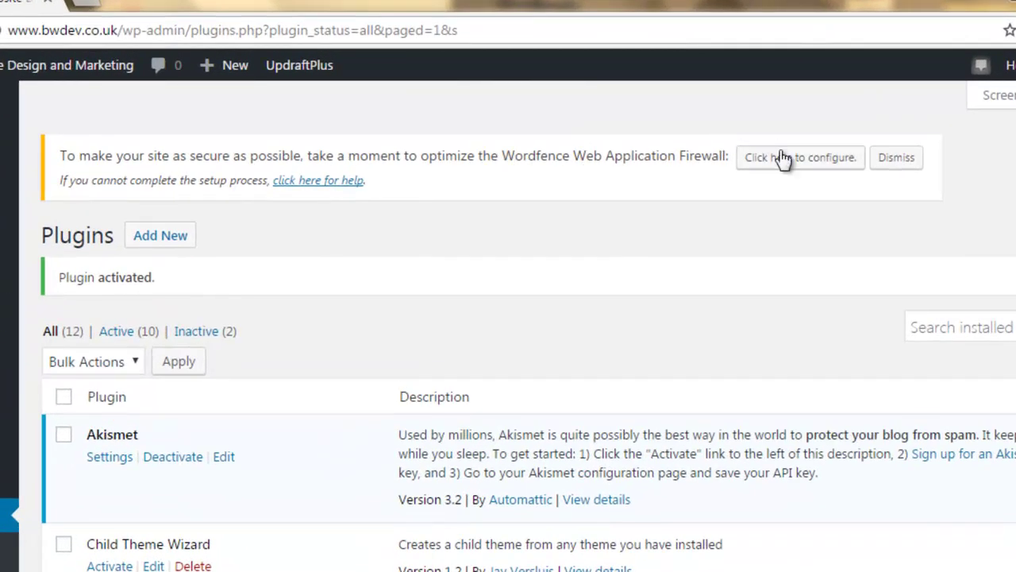
click(792, 164)
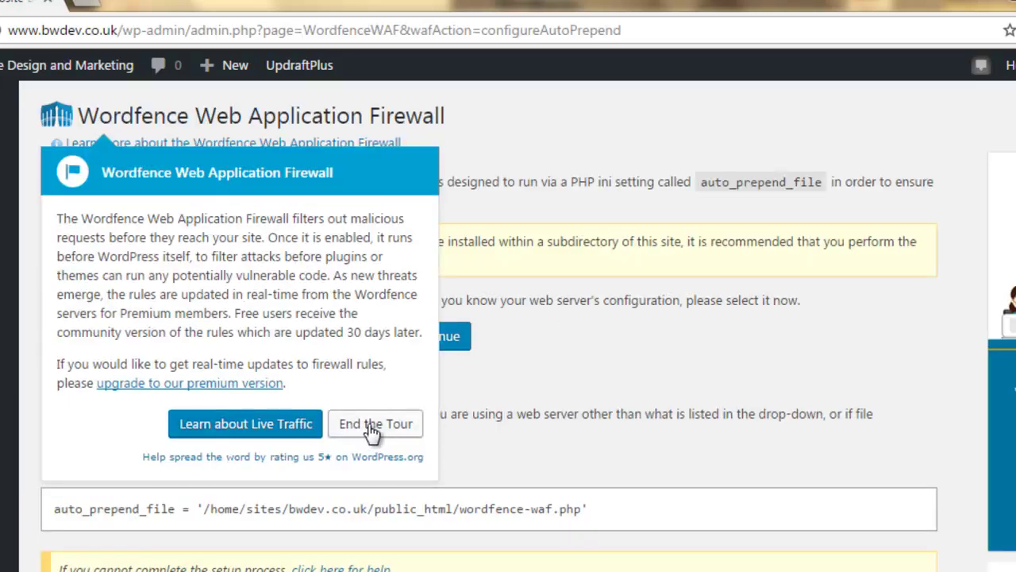
click(372, 426)
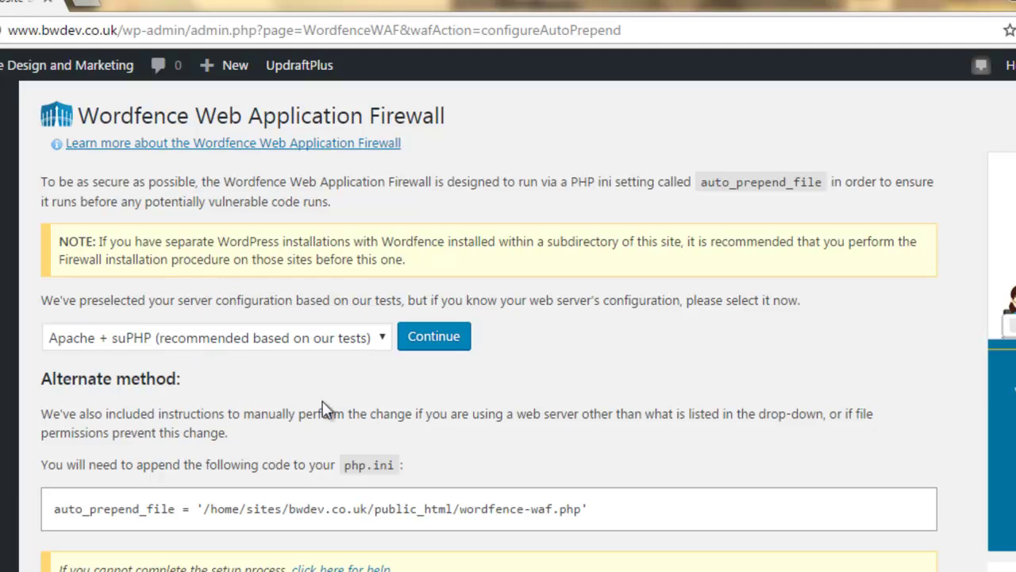
click(437, 339)
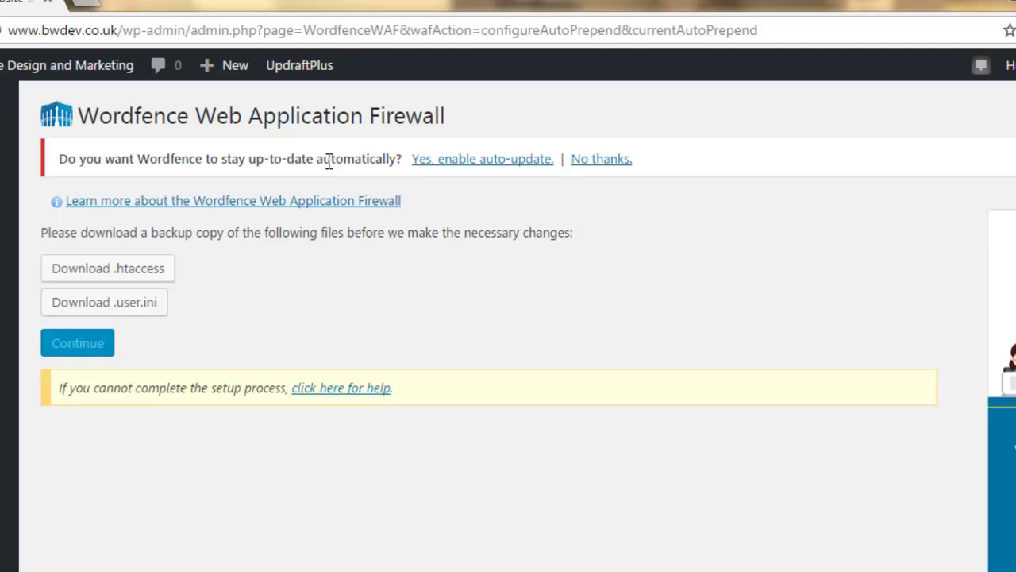
- Enable Wordfence auto-update, and download the .htaccess and .user.ini backups to continue the firewall setup
click(510, 159)
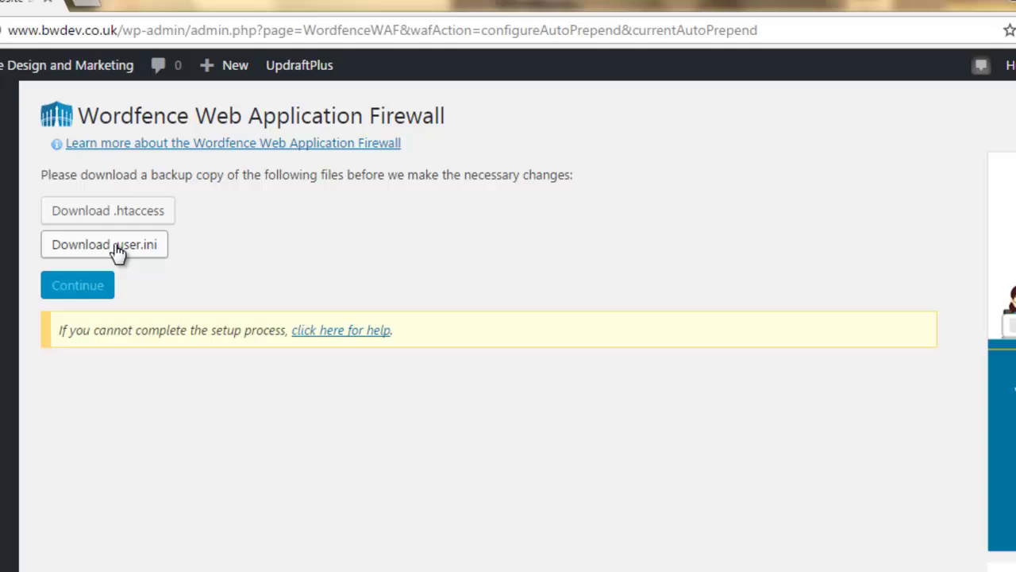
click(107, 216)
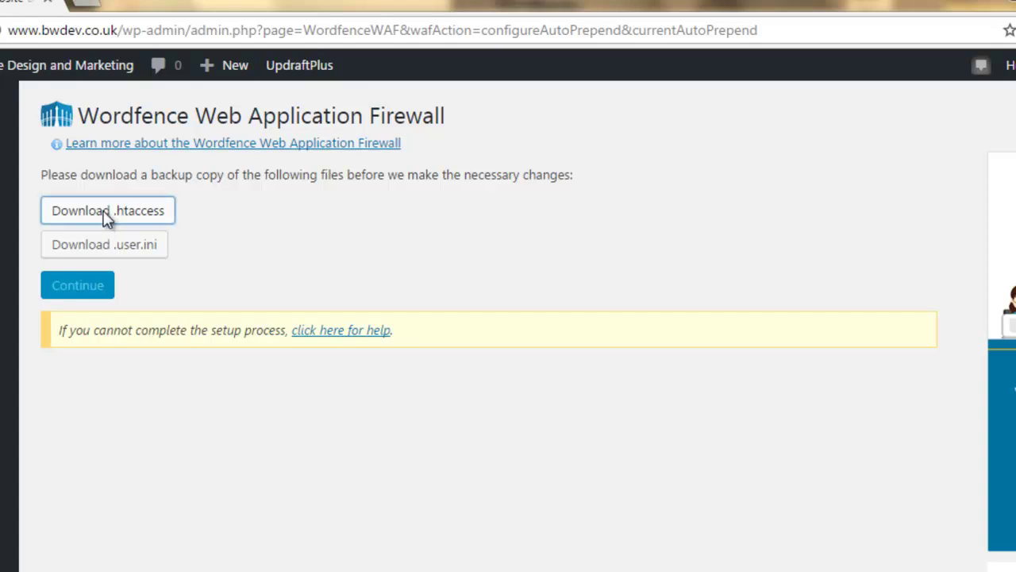
click(107, 251)
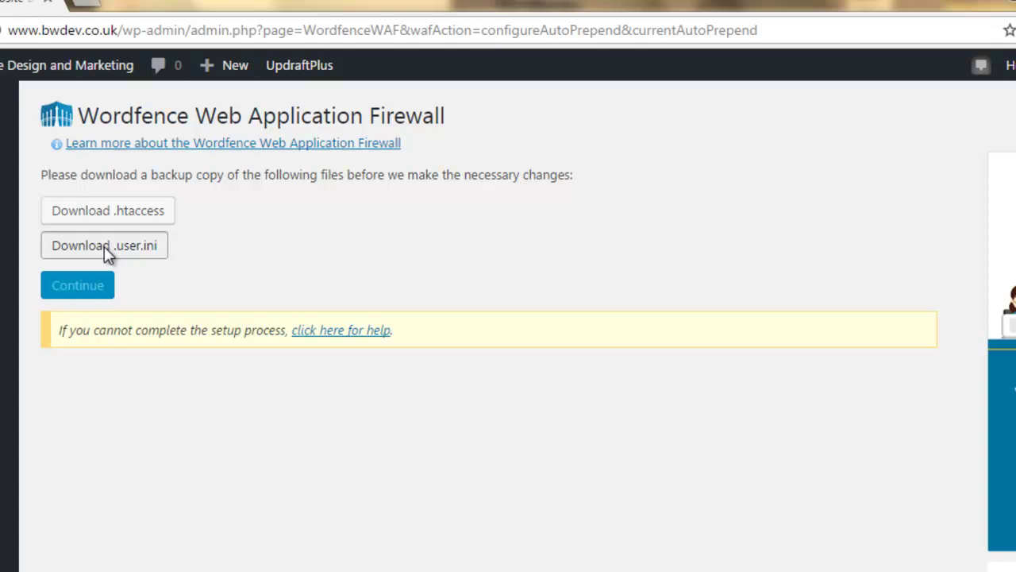
click(82, 292)
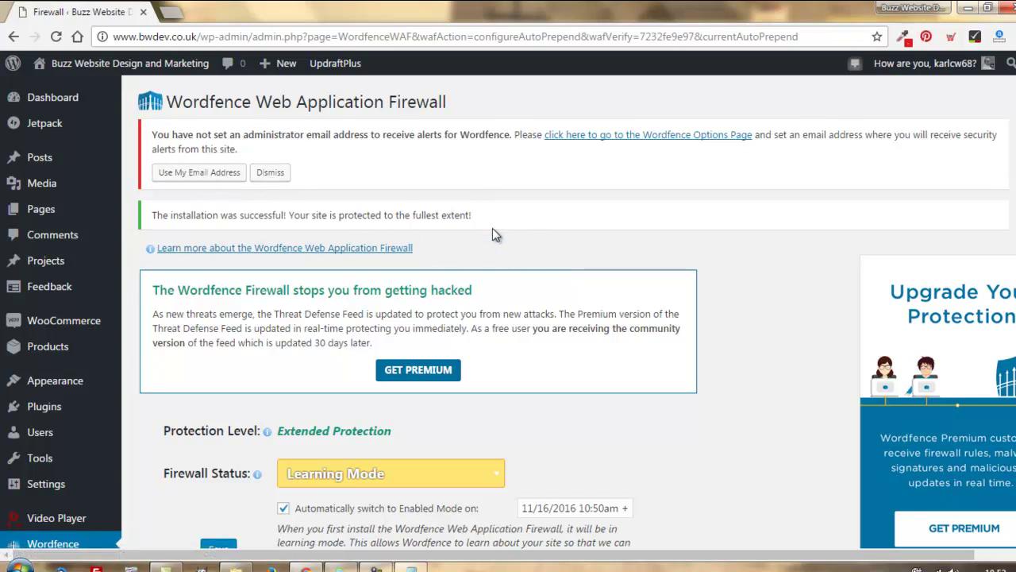
- Keep the firewall status on Learning Mode with the automatic switch to Enabled Mode, and save the firewall configuration
scroll(534, 231, down, 3)
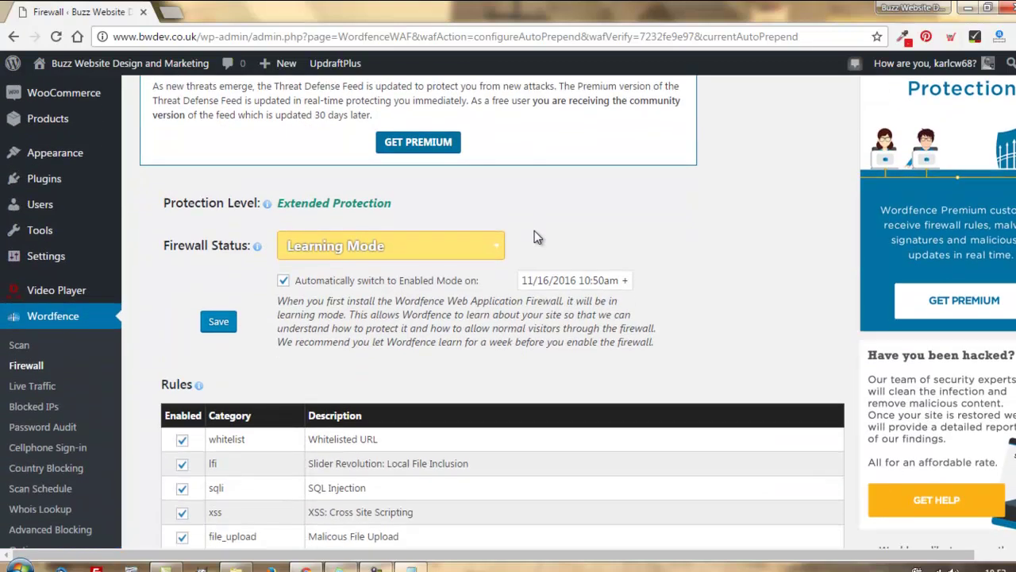
scroll(534, 213, up, 1)
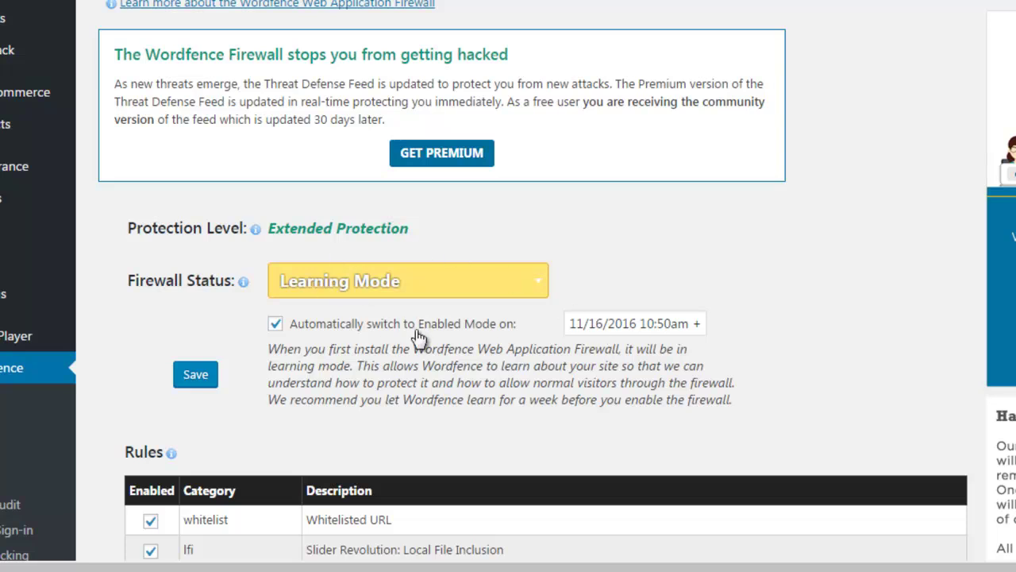
click(449, 296)
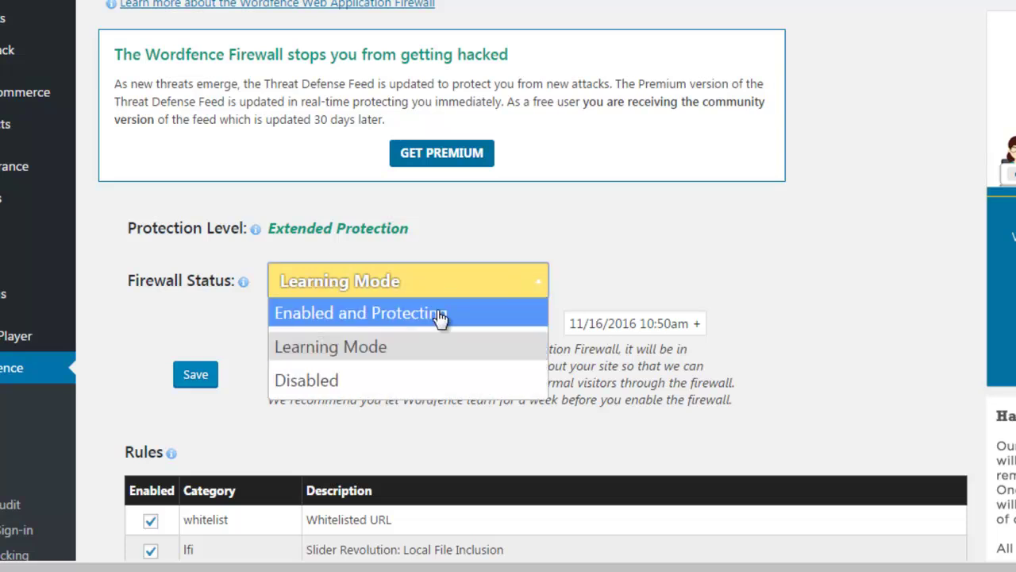
click(399, 350)
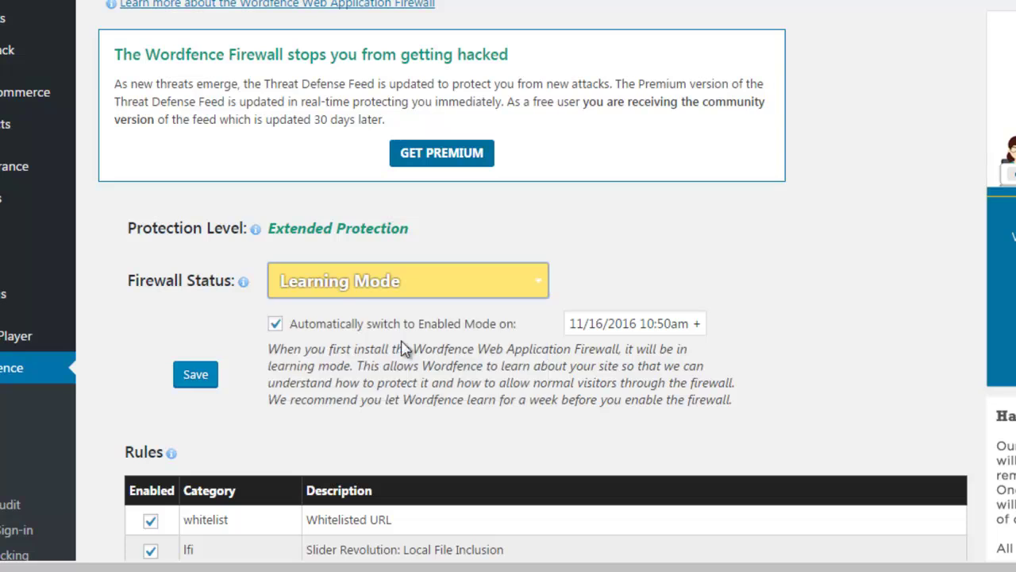
click(193, 380)
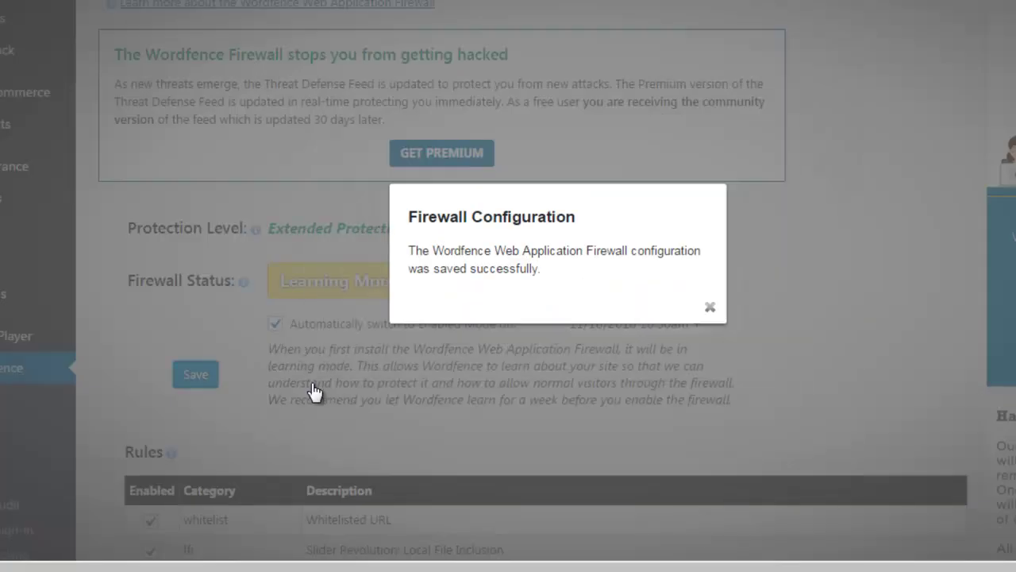
click(710, 308)
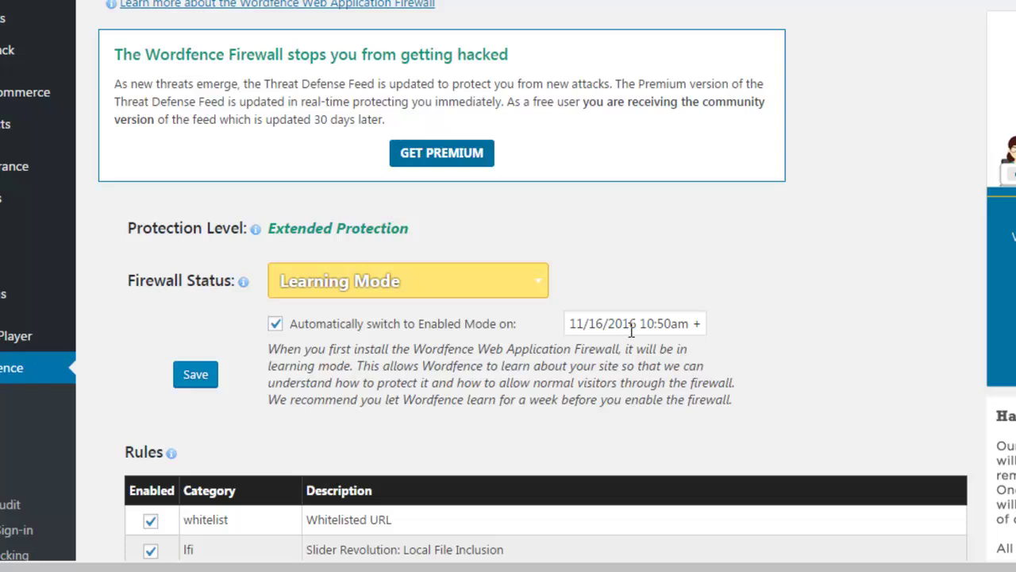
- Open the Wordfence options and review the settings from basic options and alerts down to the exporting and importing section
scroll(585, 362, up, 3)
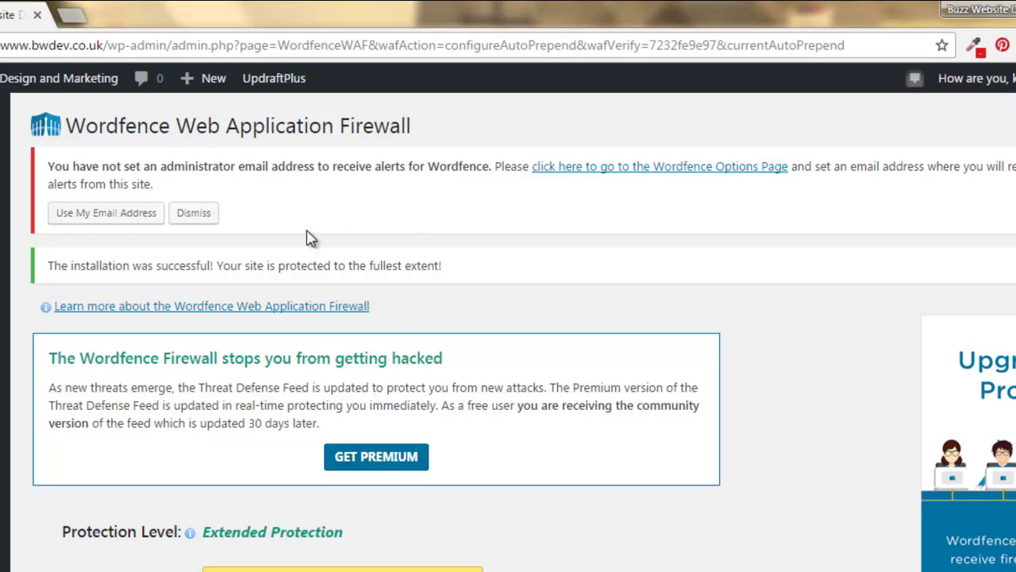
scroll(155, 282, down, 2)
scroll(148, 331, down, 2)
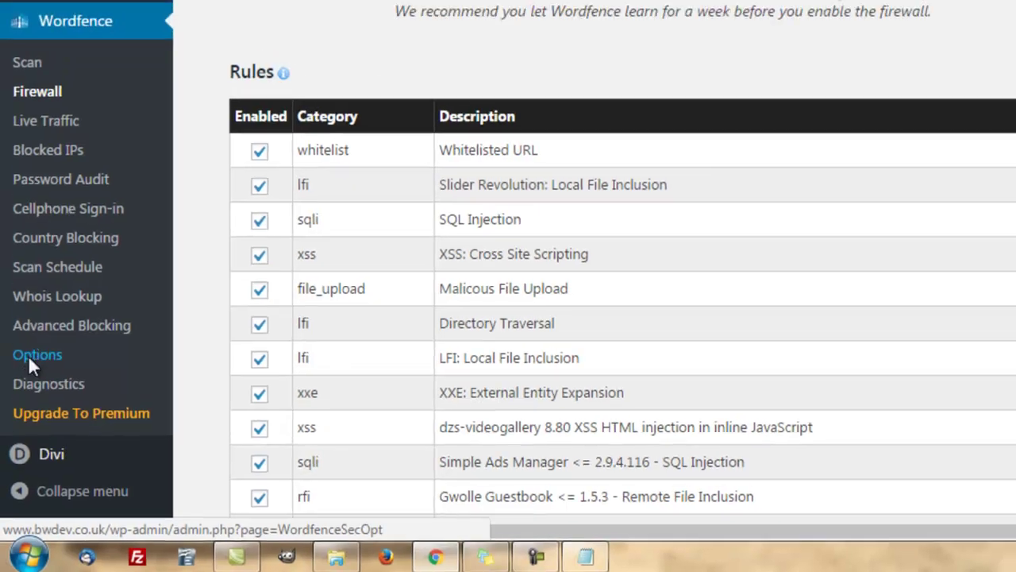
click(28, 355)
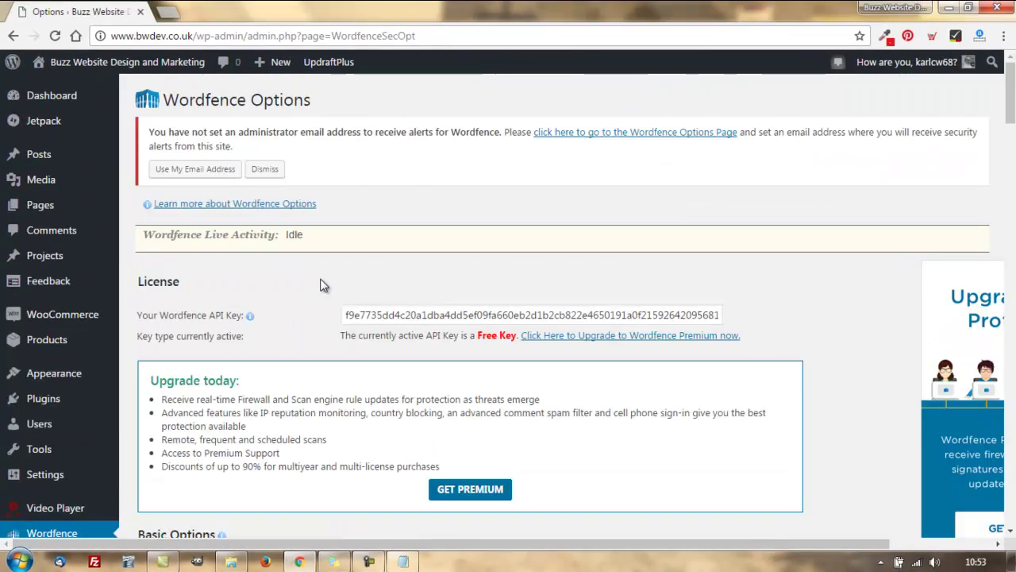
scroll(324, 278, down, 5)
scroll(318, 276, down, 4)
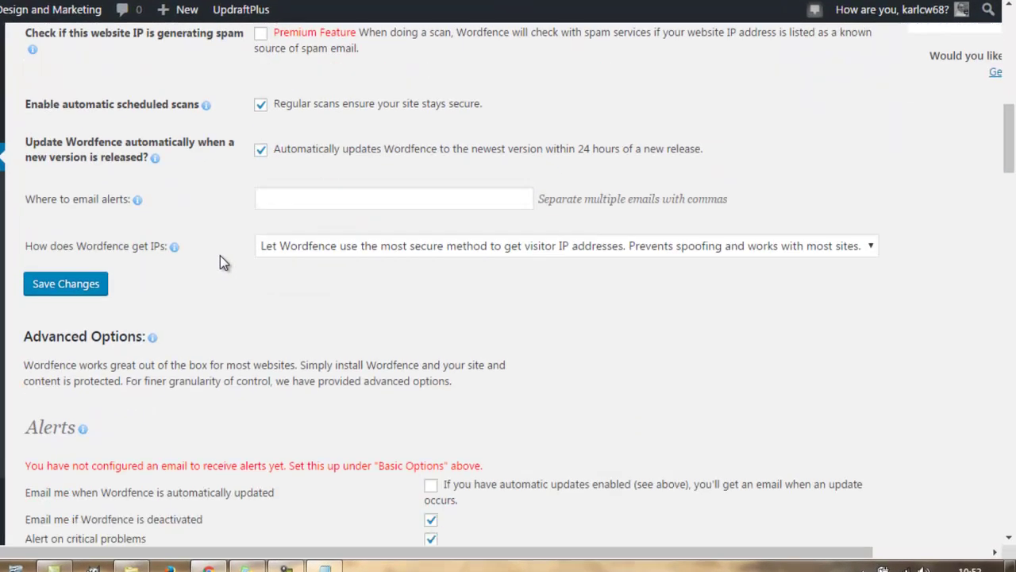
scroll(221, 261, down, 5)
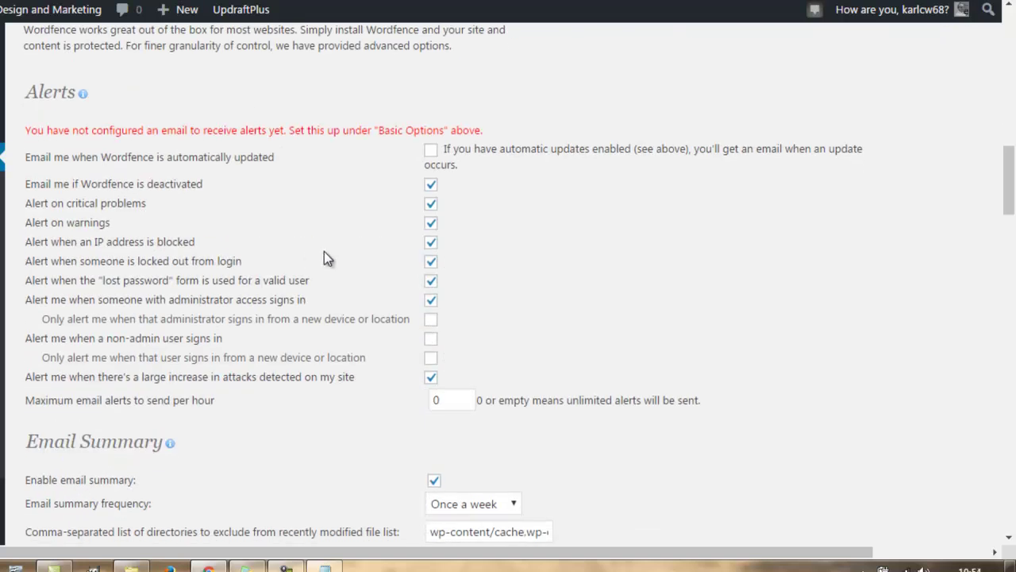
scroll(327, 258, down, 7)
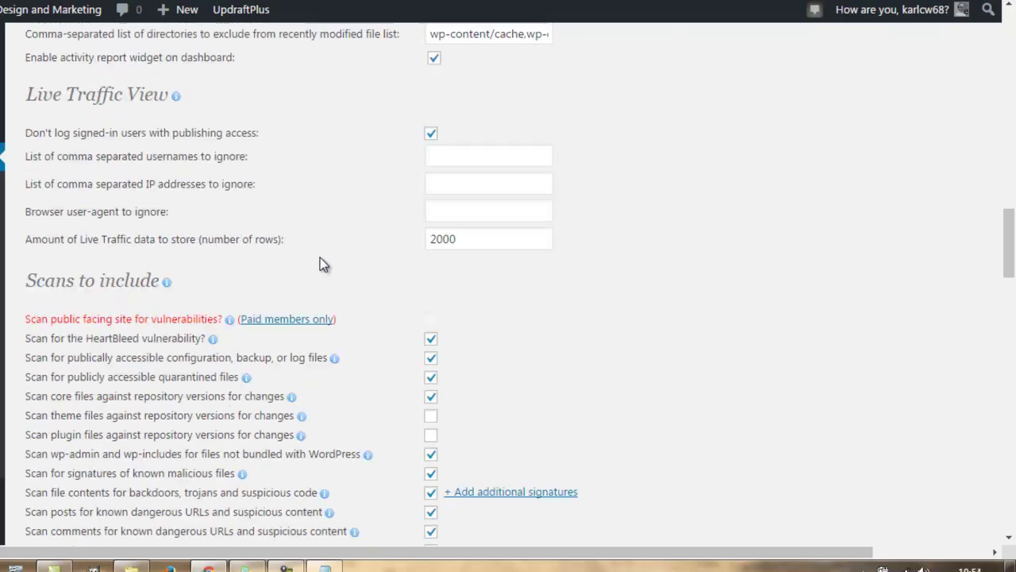
scroll(319, 260, down, 10)
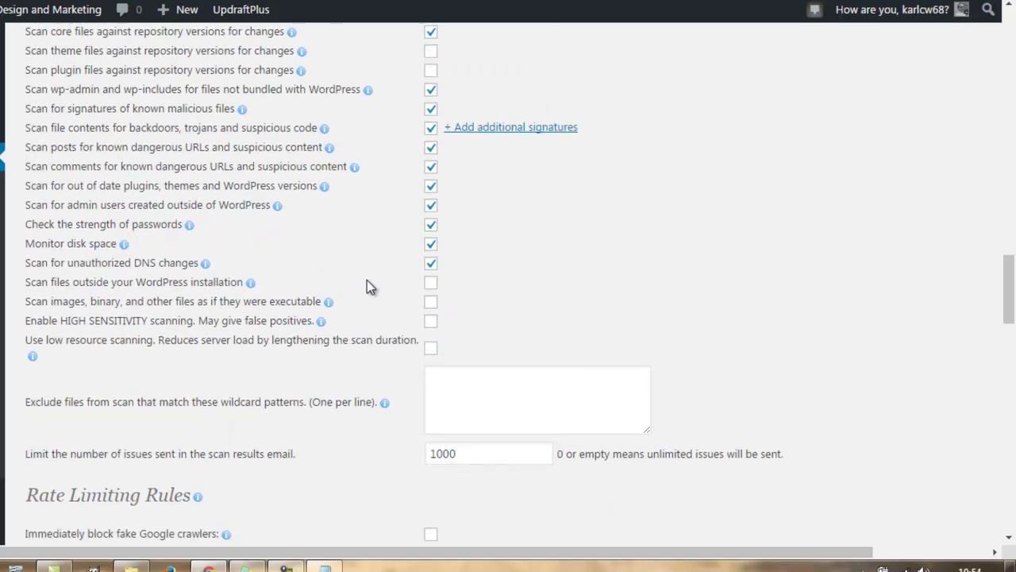
scroll(367, 287, down, 10)
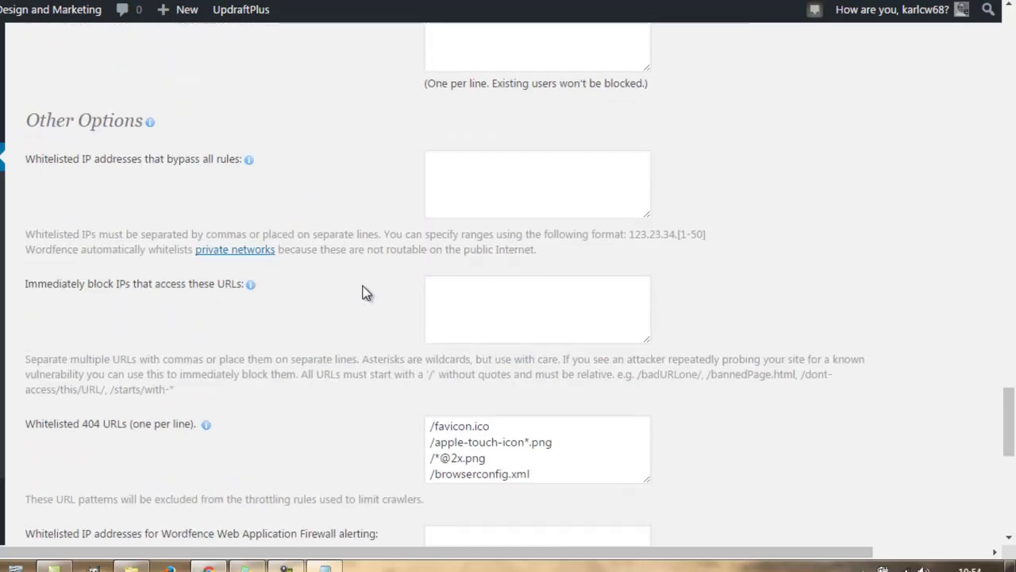
scroll(362, 297, down, 7)
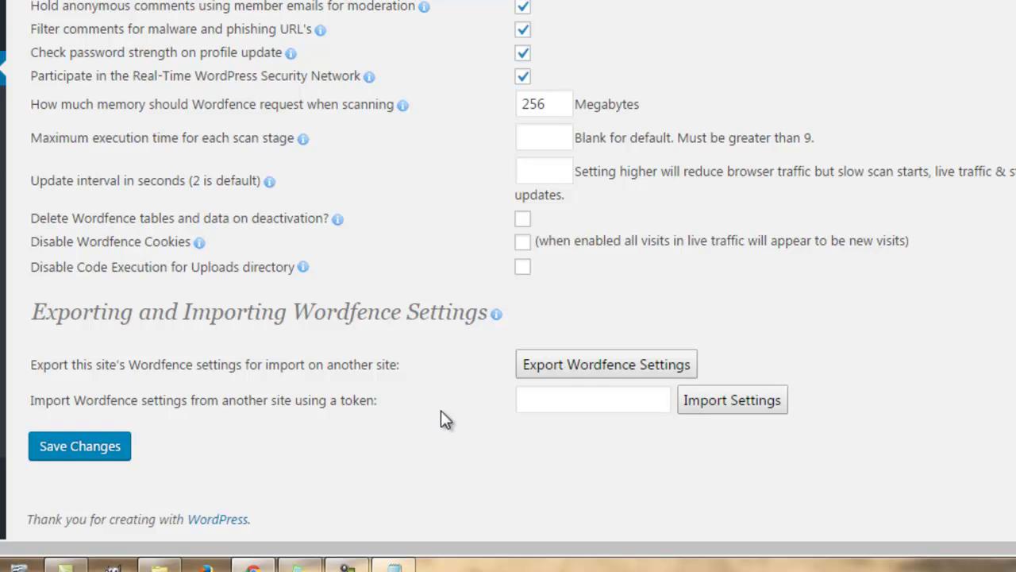
- Switch to Notepad and copy the entire import token from the file "wordfence settings token.txt"
click(395, 565)
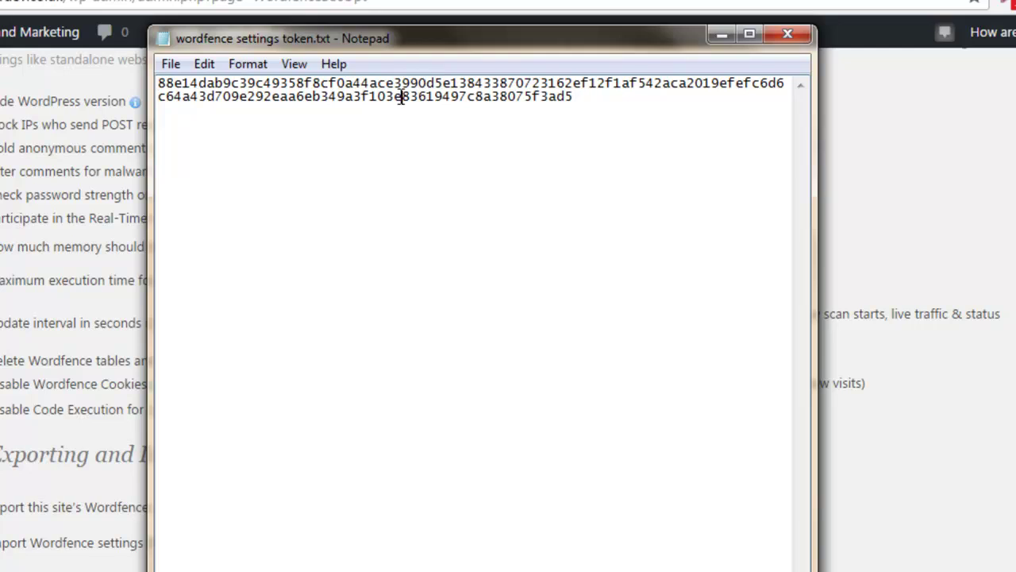
key(ctrl+a)
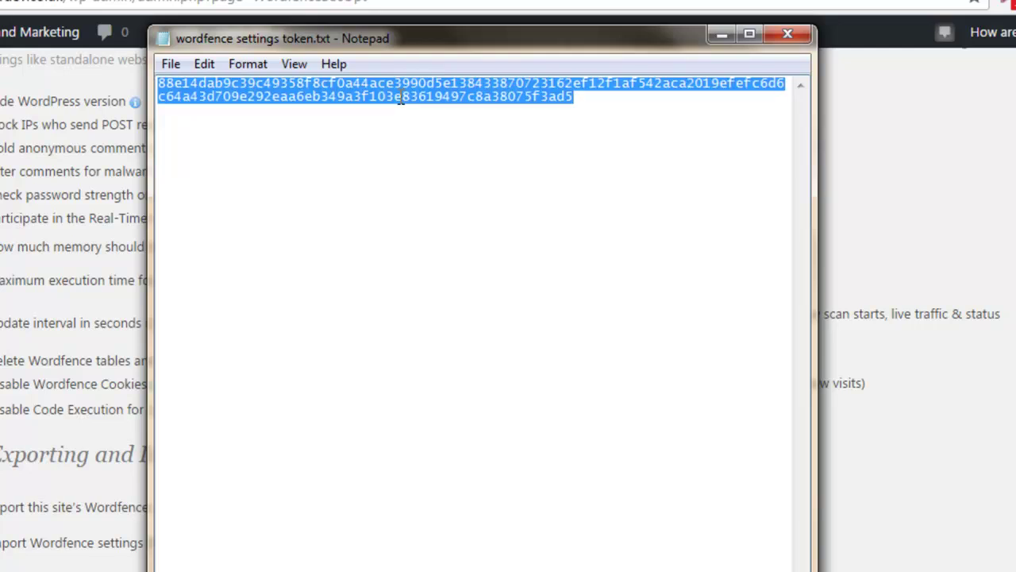
right_click(400, 96)
click(449, 164)
click(93, 230)
- Paste the settings token into the Wordfence import field, import the settings, and reload the options page
click(521, 545)
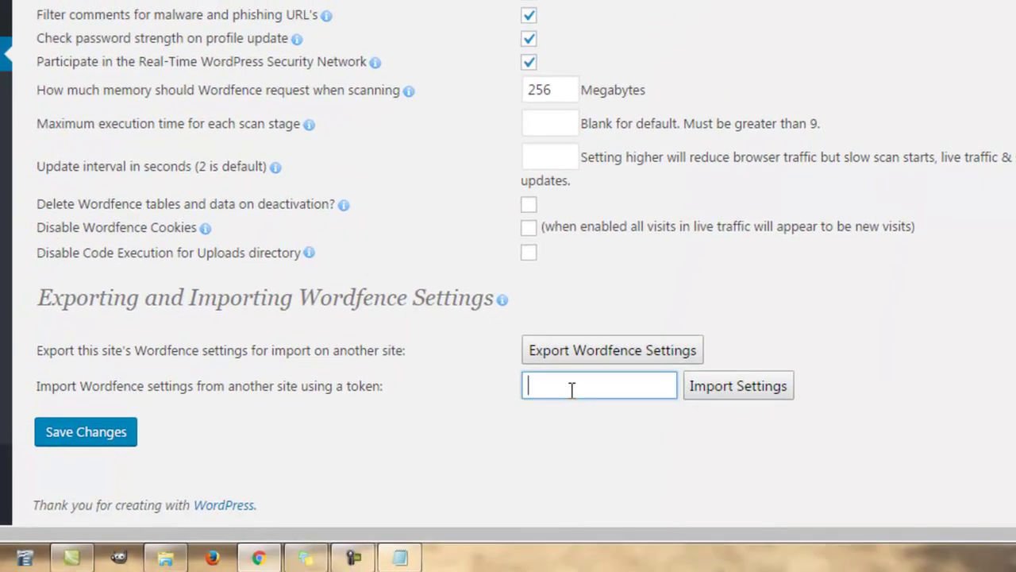
right_click(572, 386)
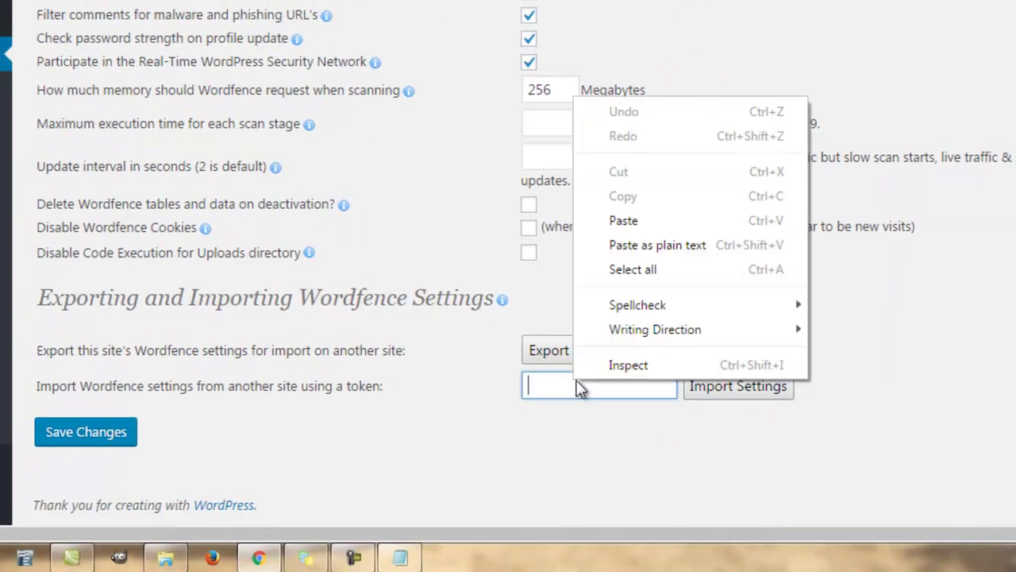
click(623, 221)
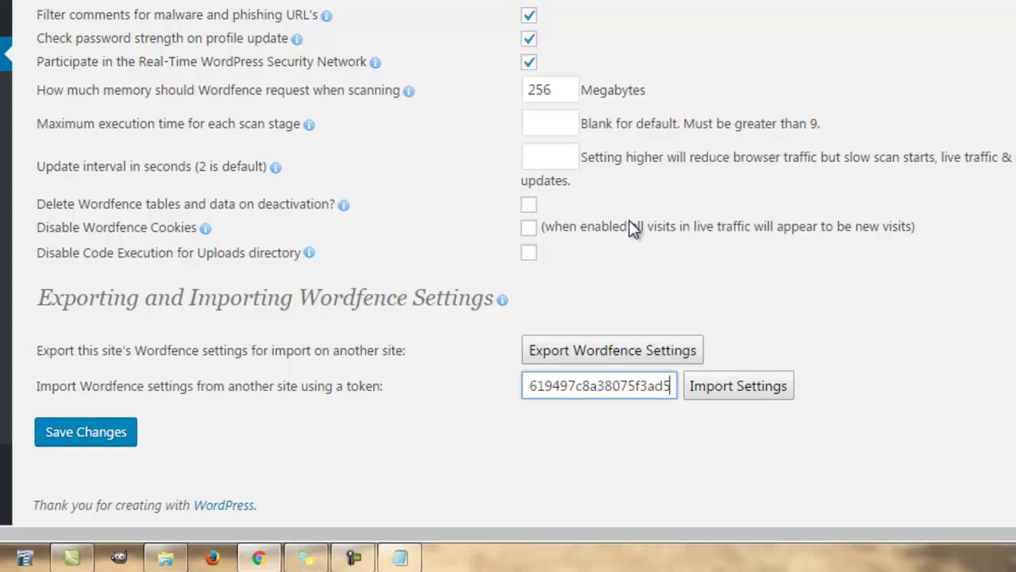
click(731, 389)
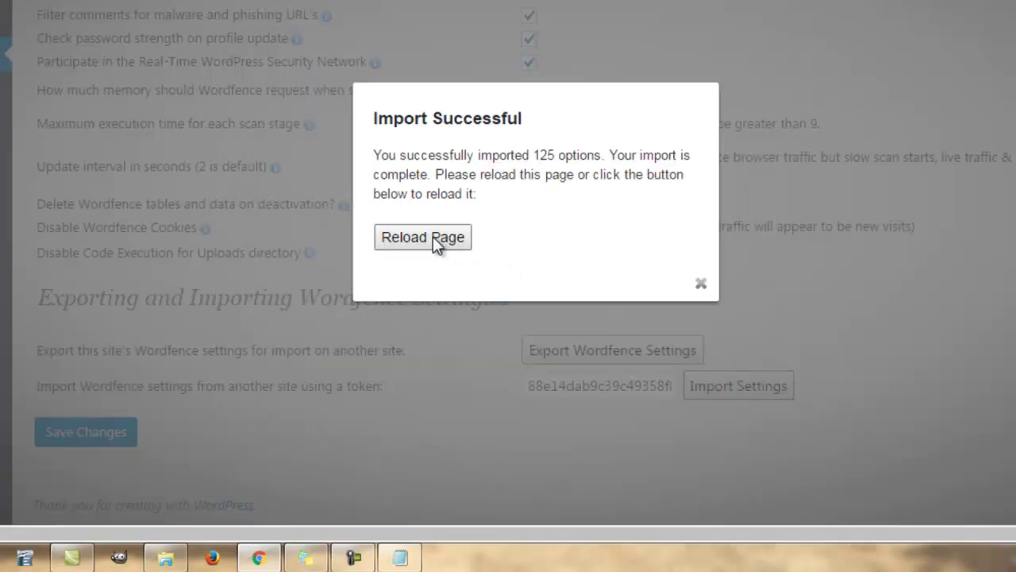
click(433, 236)
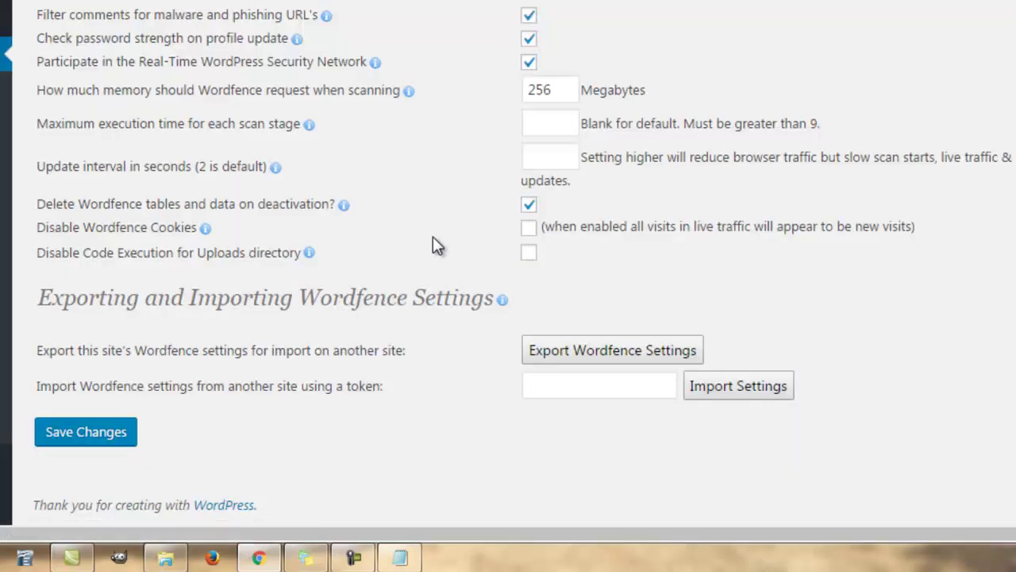
- Review the imported Wordfence options, examining the basic options, the email alert address field and the alert settings
scroll(433, 237, up, 3)
scroll(433, 237, up, 20)
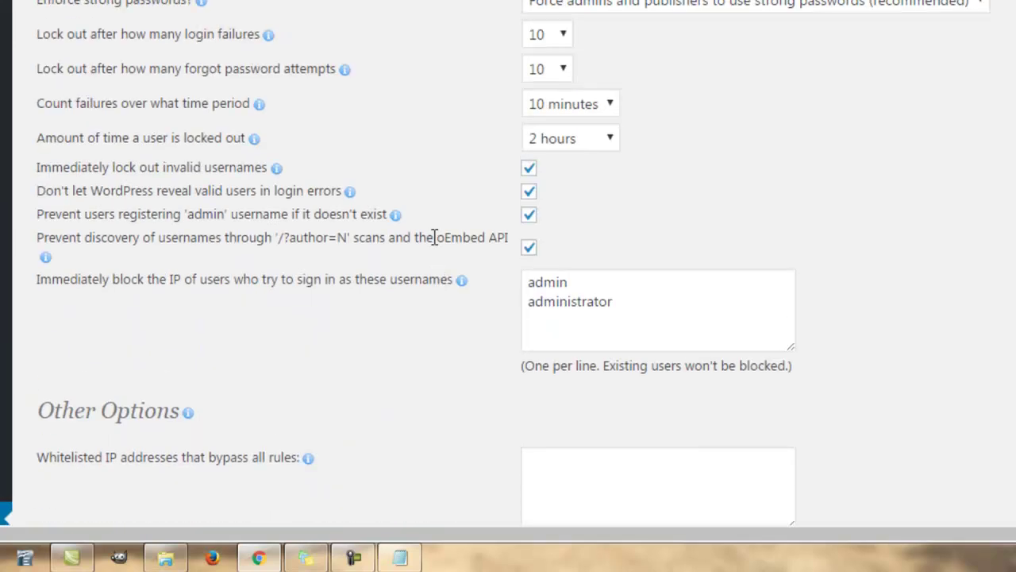
scroll(433, 242, up, 20)
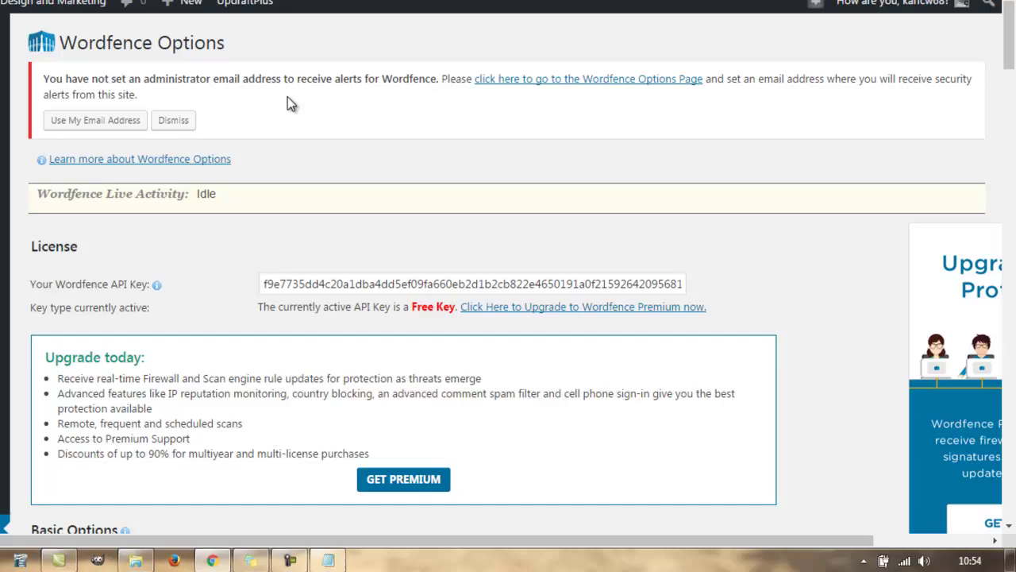
scroll(309, 98, down, 5)
scroll(310, 104, down, 2)
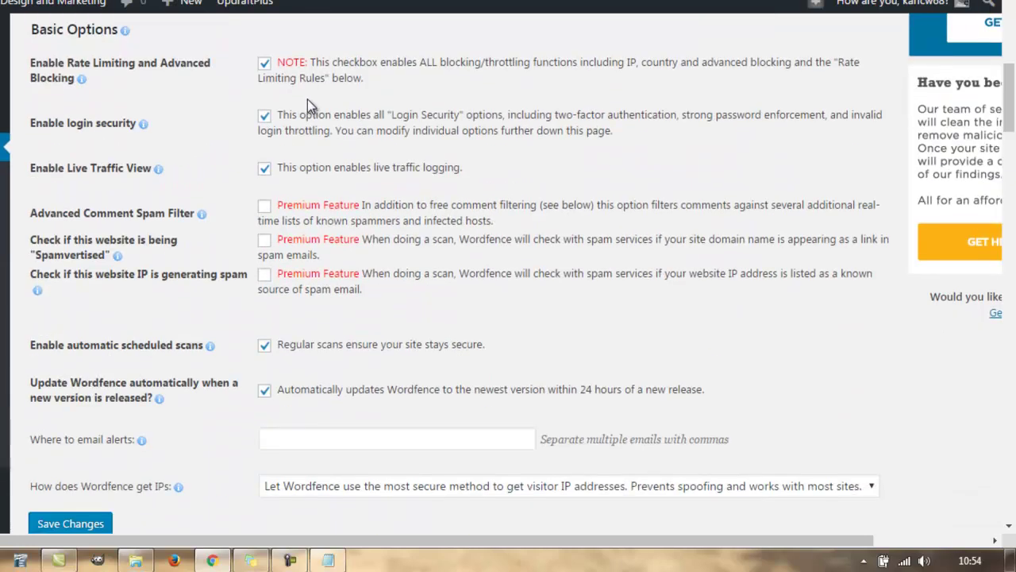
scroll(307, 99, down, 2)
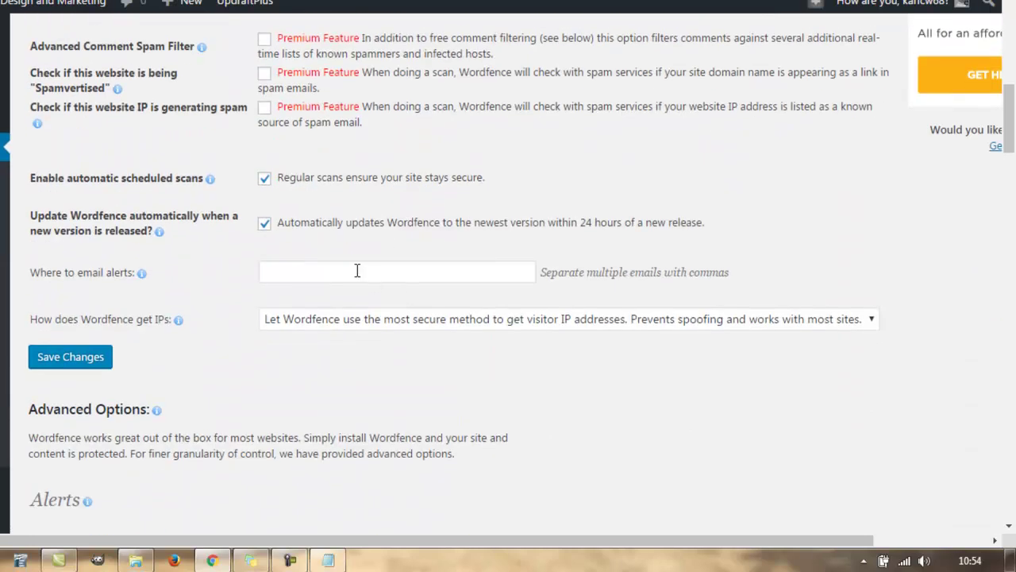
click(358, 271)
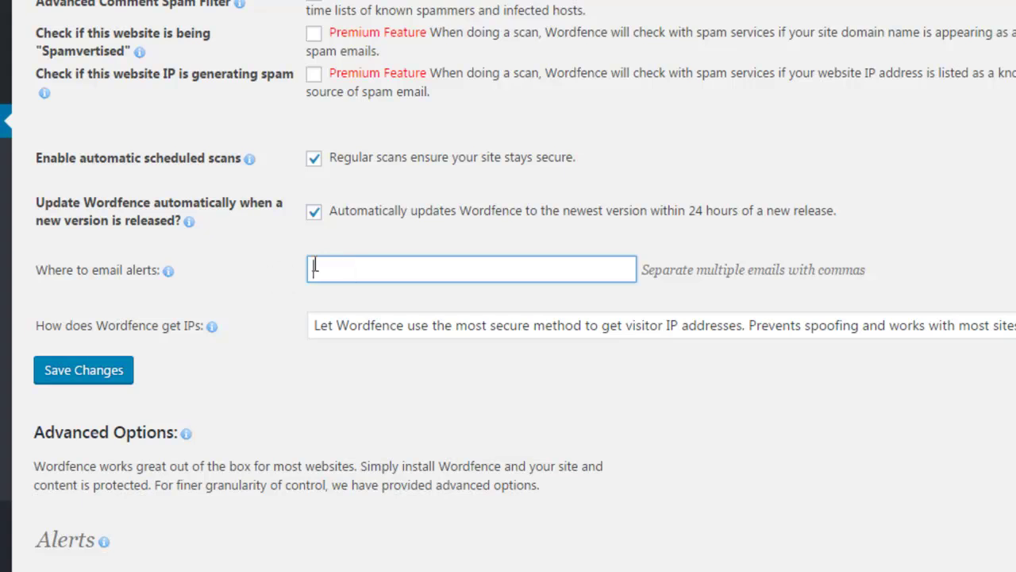
scroll(255, 256, down, 6)
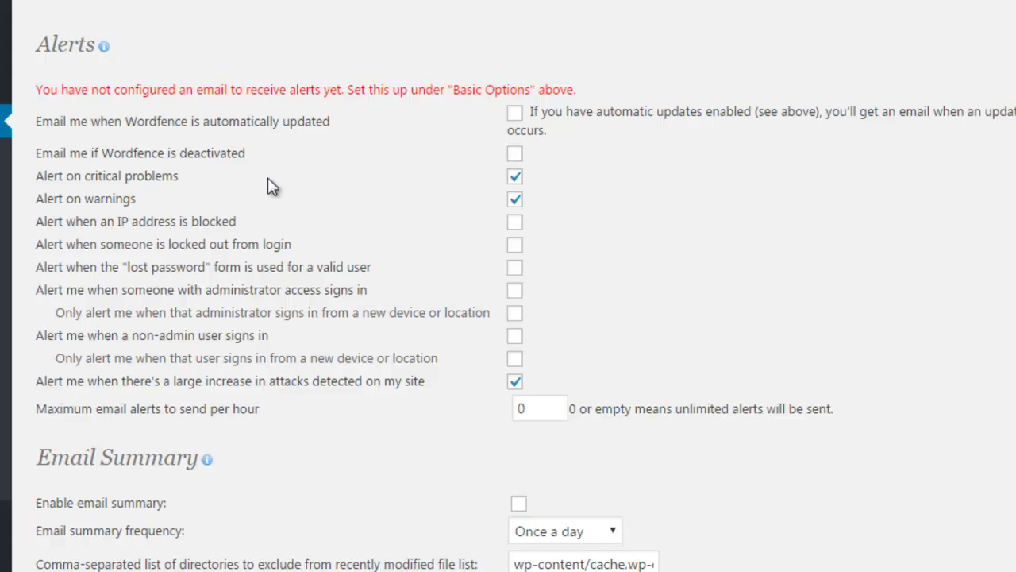
drag(82, 175, 84, 198)
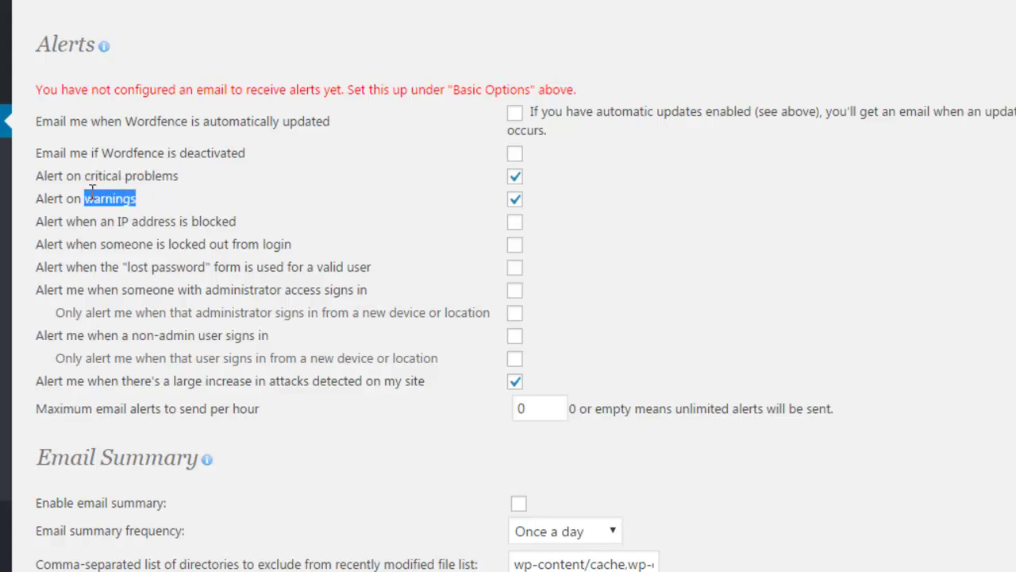
click(397, 193)
scroll(400, 200, down, 5)
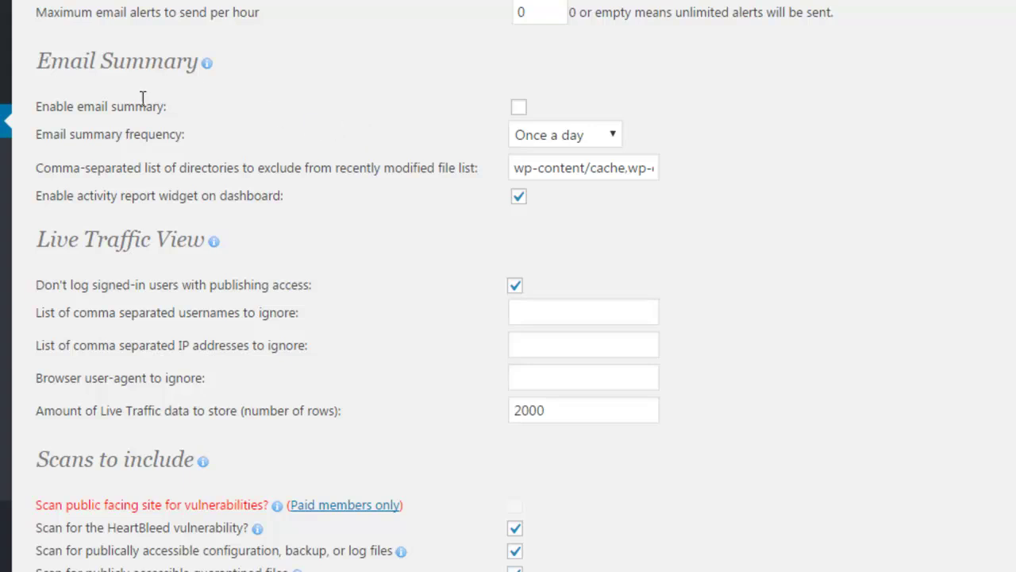
click(518, 107)
click(561, 138)
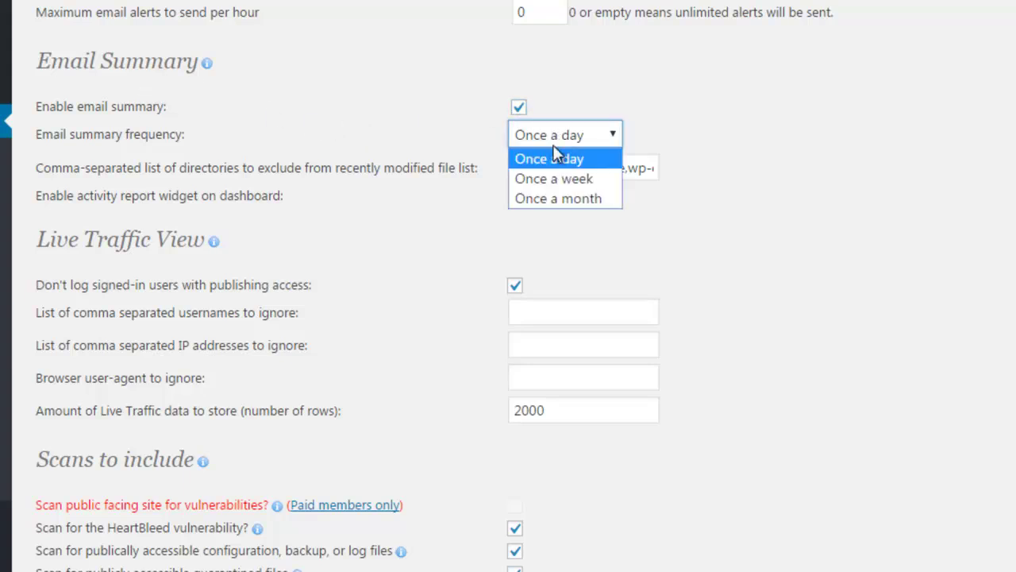
click(517, 116)
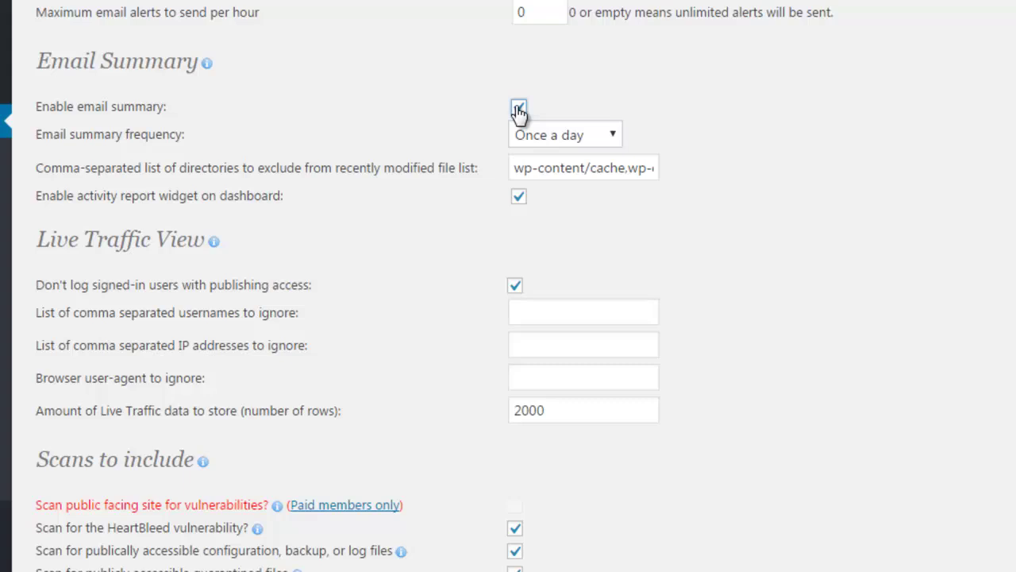
click(517, 108)
- Check the imported live traffic, scan, rate limiting, login security and other options, and save the changes
scroll(414, 208, down, 3)
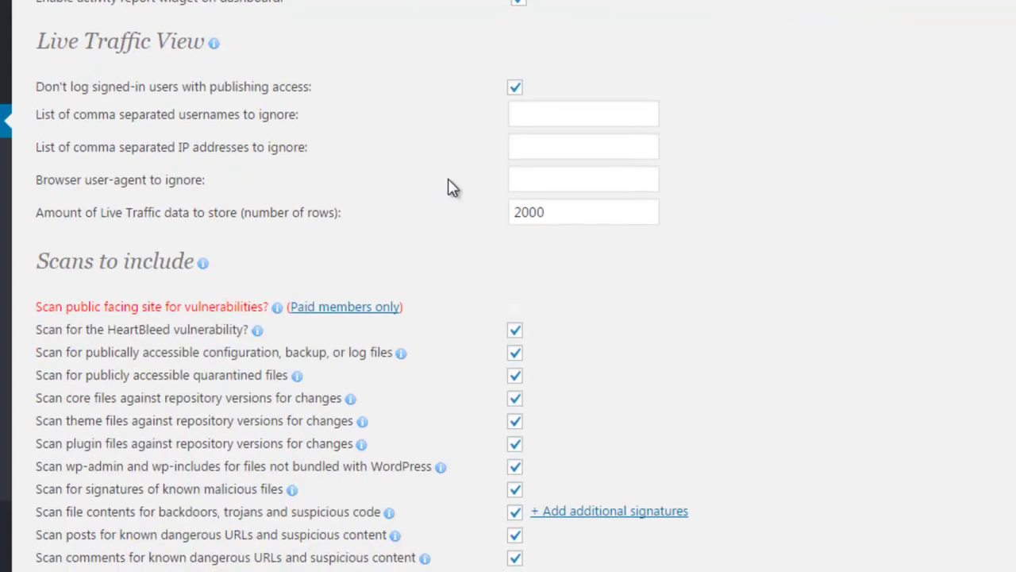
scroll(449, 186, down, 4)
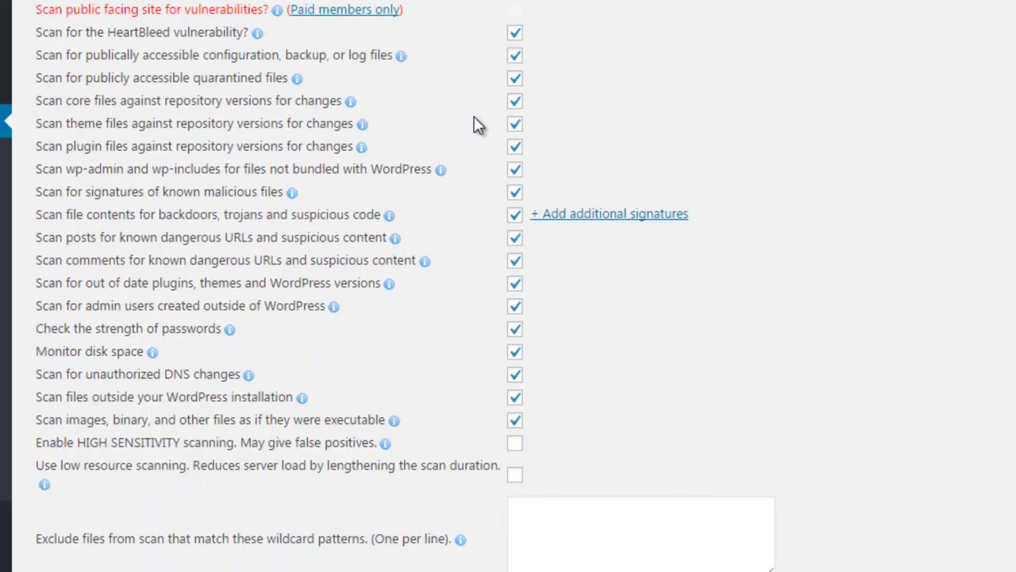
scroll(454, 248, down, 3)
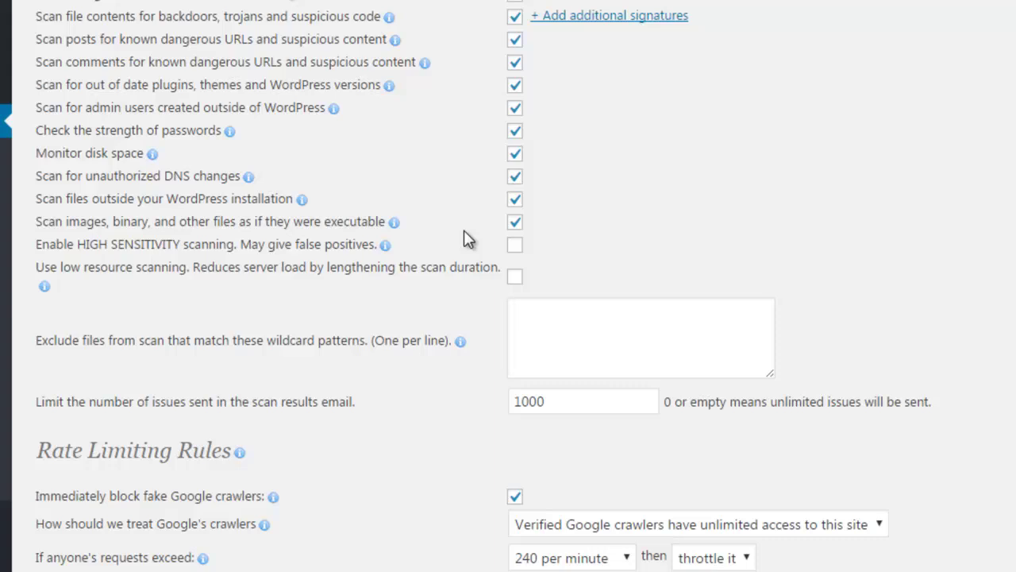
scroll(464, 241, down, 3)
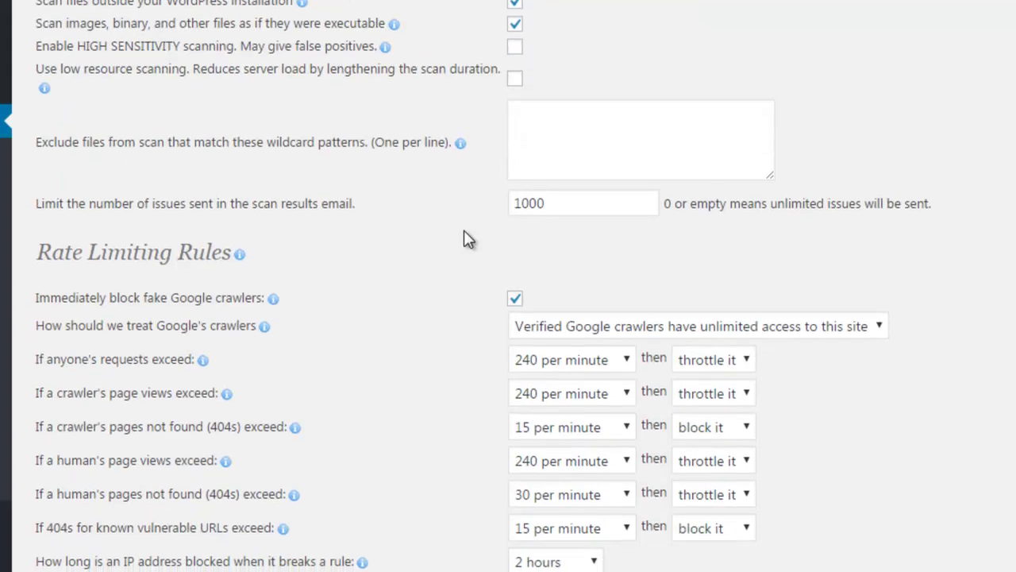
scroll(466, 238, down, 3)
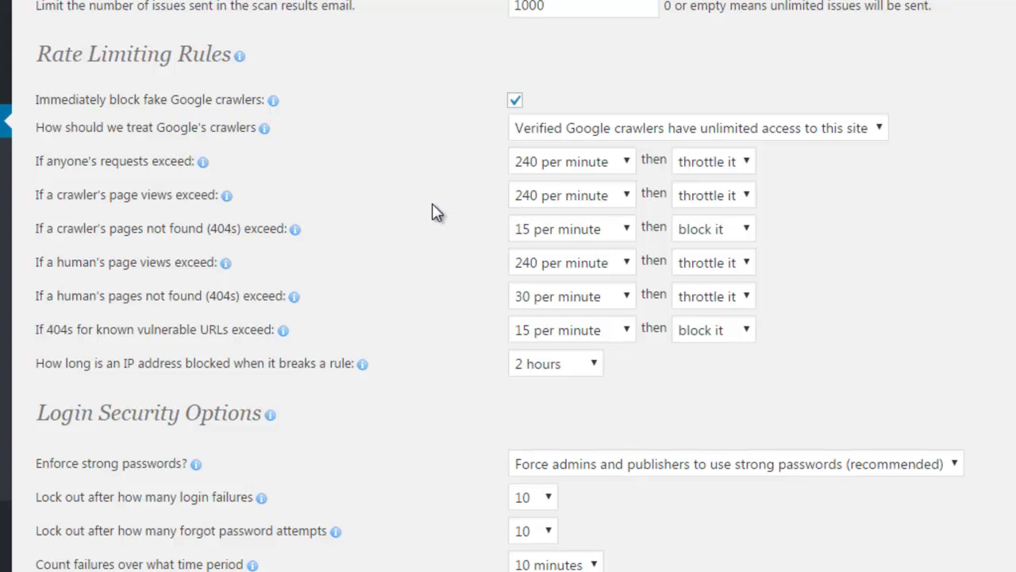
scroll(432, 203, down, 10)
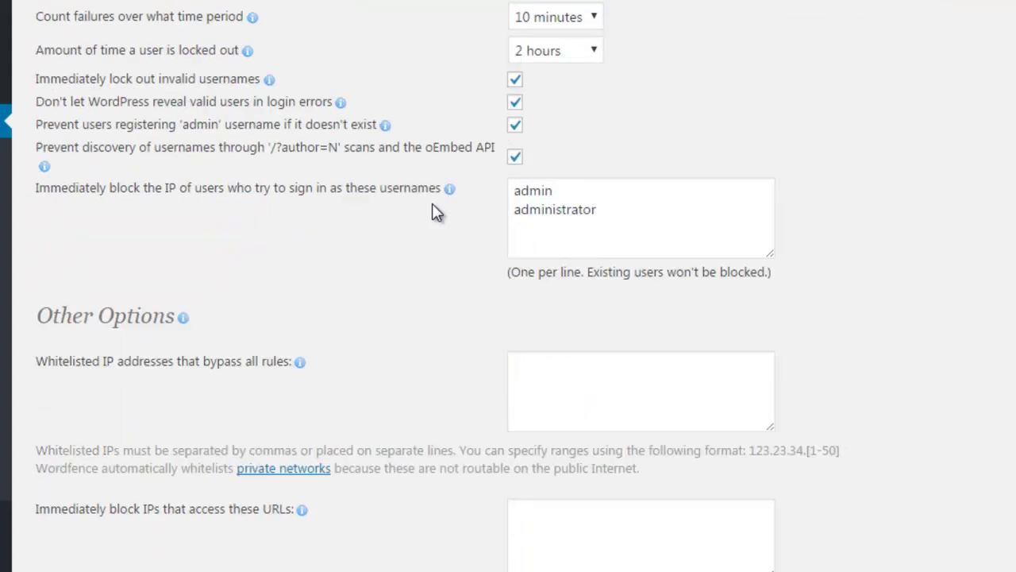
scroll(433, 205, down, 12)
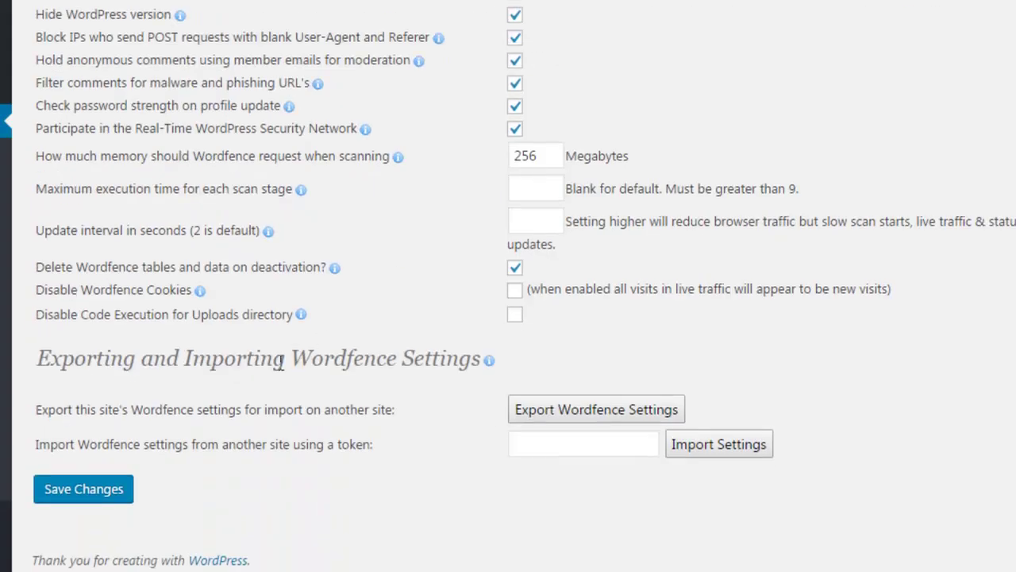
click(80, 489)
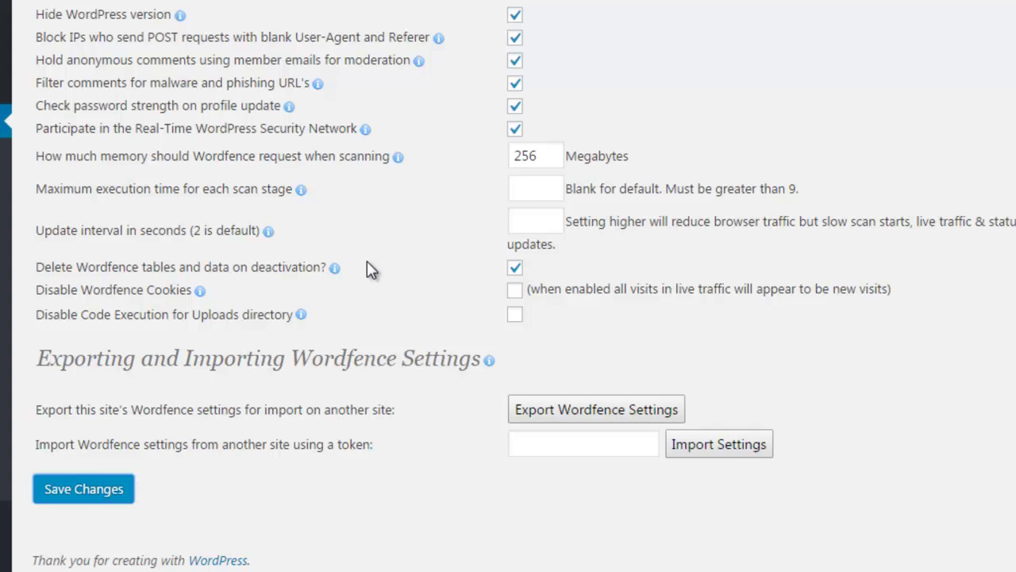
- Return to the beginning of the Wordfence Options page, at the email alert notice and license section
scroll(367, 261, up, 20)
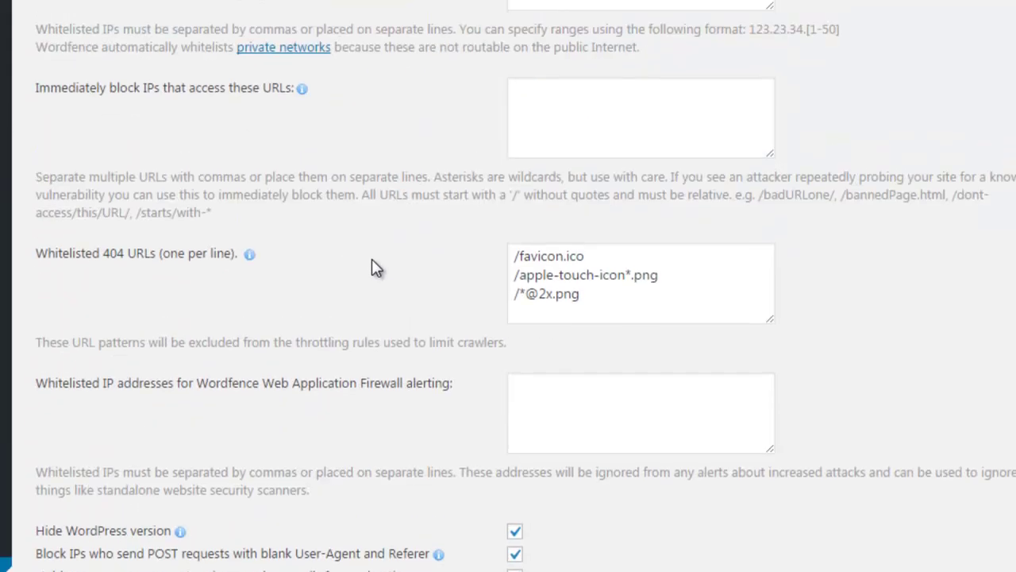
scroll(371, 259, up, 20)
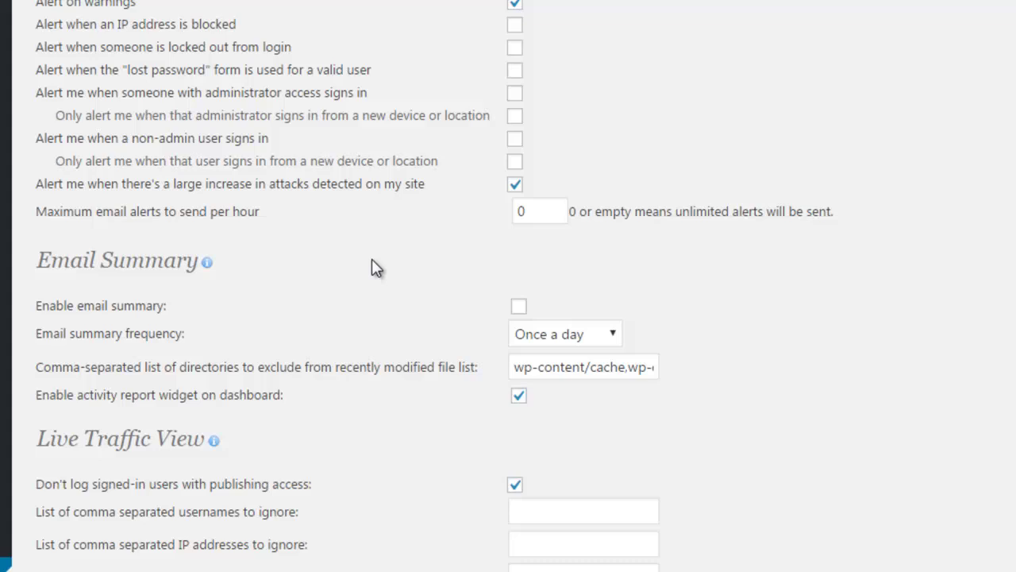
scroll(377, 266, up, 3)
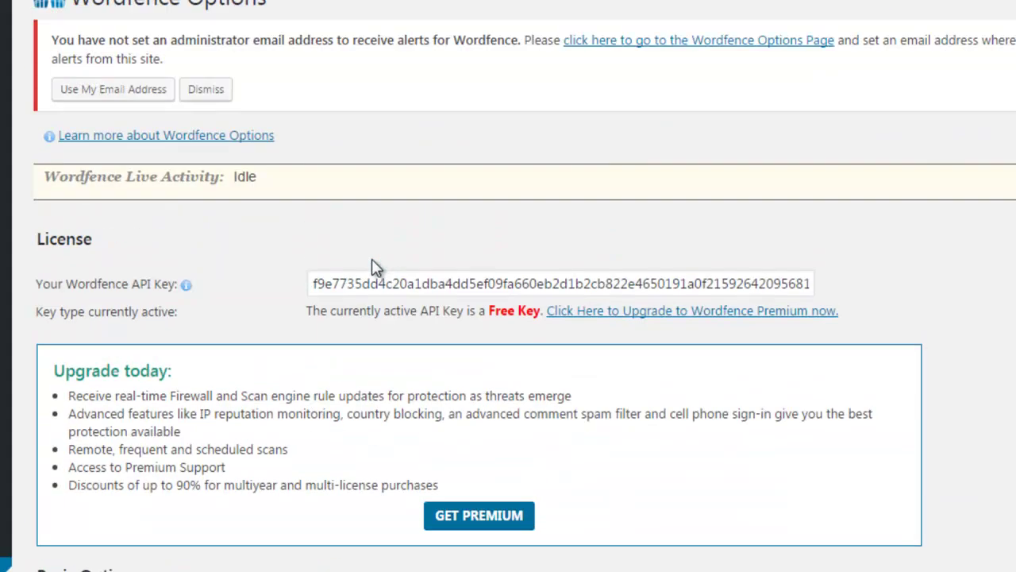